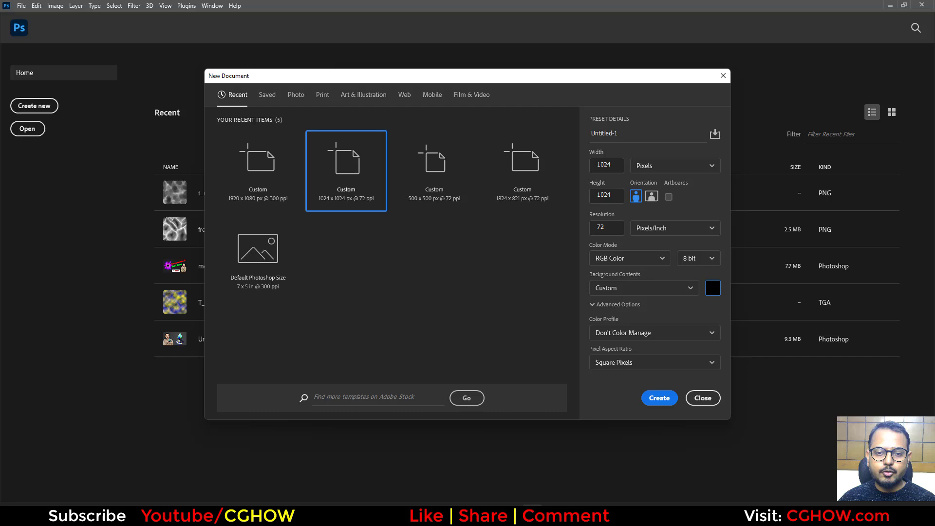
Create a 1024 x 1024 px black-background document and draw a white-filled branching crack shape on a new layer with the Polygonal Lasso.
{"action": "left_click", "coordinate": [659, 398]}
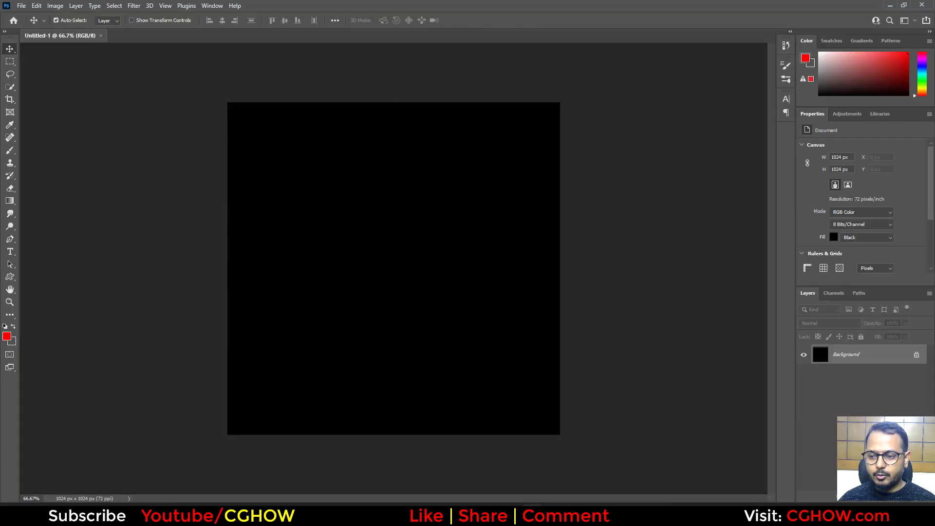
{"action": "left_click", "coordinate": [9, 74]}
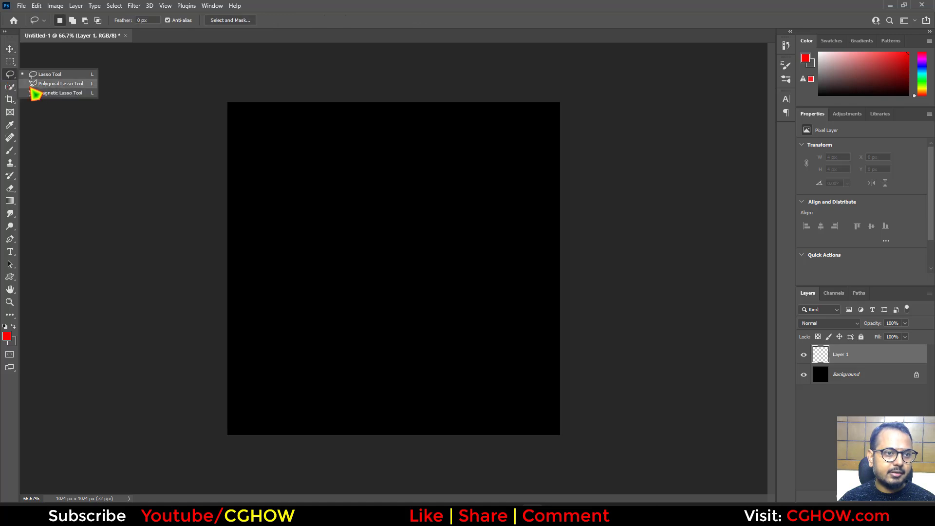
{"action": "left_click", "coordinate": [68, 84]}
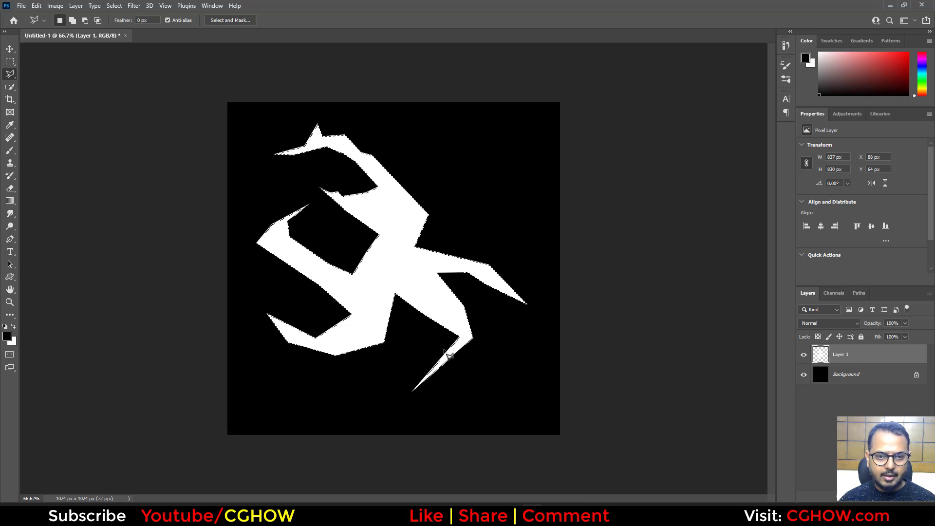
Add an alpha channel with the crack selection filled white, and reactivate the RGB composite.
{"action": "left_click", "coordinate": [834, 294]}
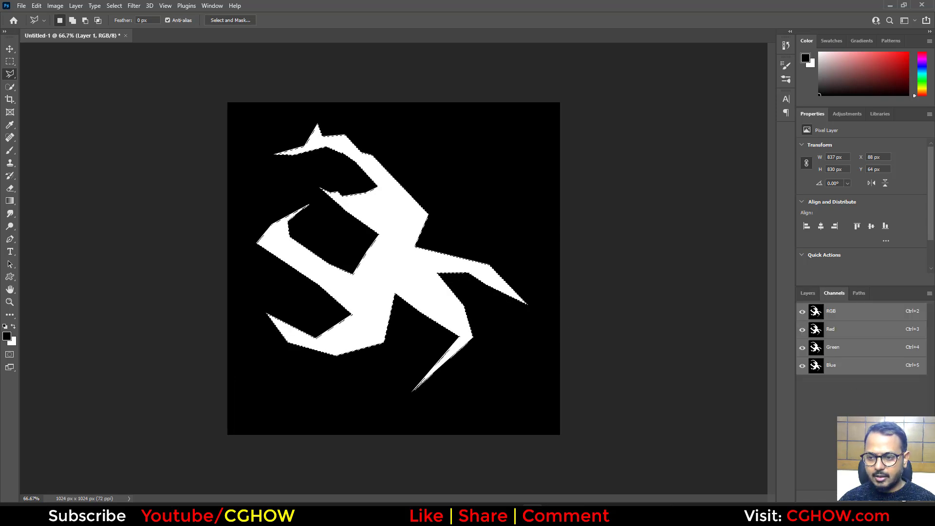
{"action": "left_click", "coordinate": [903, 496]}
{"action": "key", "text": "ctrl+alt+BackSpace"}
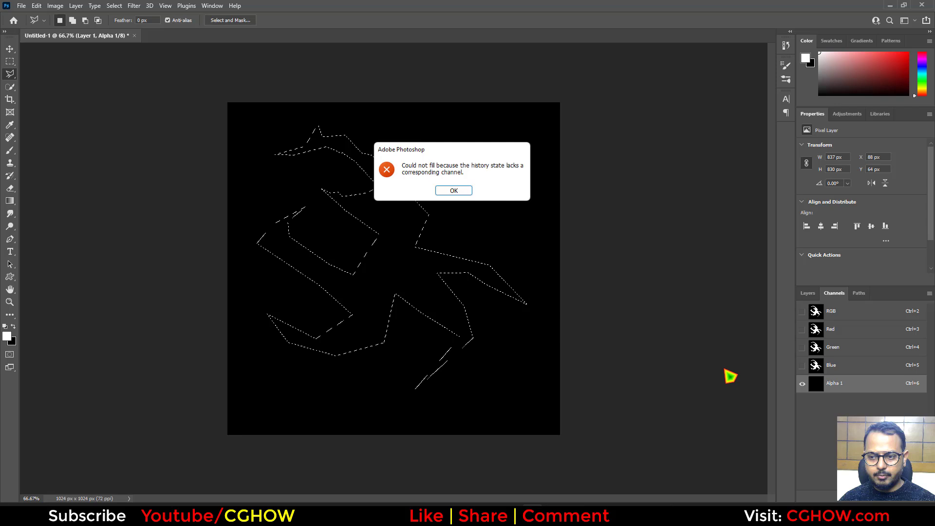
{"action": "key", "text": "Return"}
{"action": "key", "text": "x"}
{"action": "left_click", "coordinate": [811, 310]}
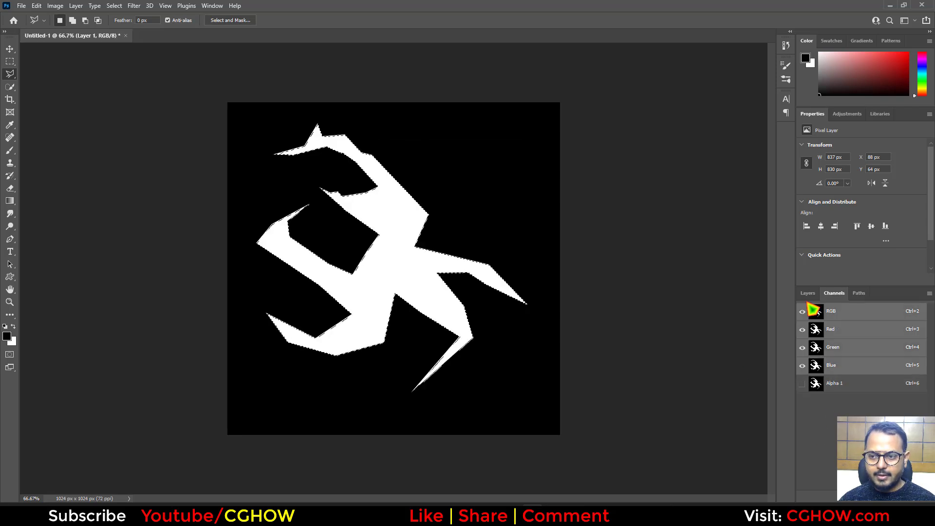
Add a Stroke layer style with a Gradient fill type to the crack shape's layer.
{"action": "left_click", "coordinate": [808, 293]}
{"action": "right_click", "coordinate": [823, 358]}
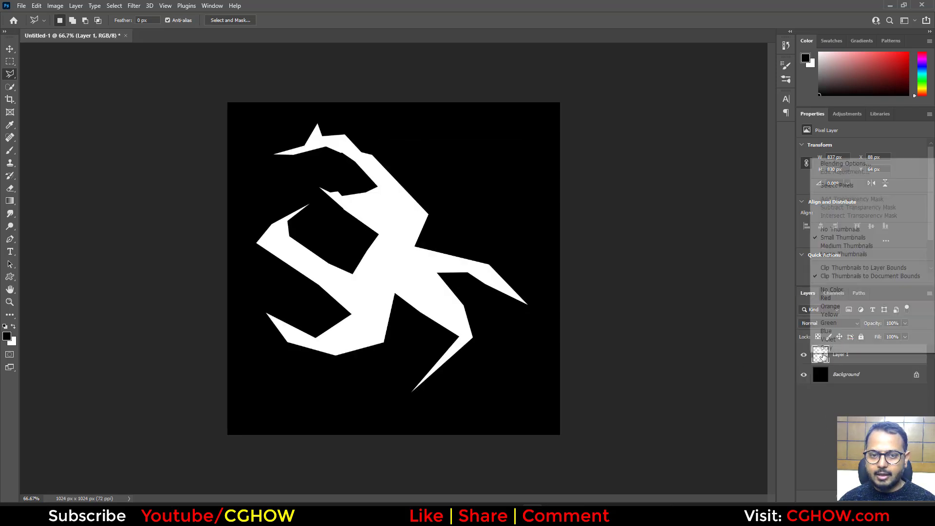
{"action": "left_click", "coordinate": [836, 166]}
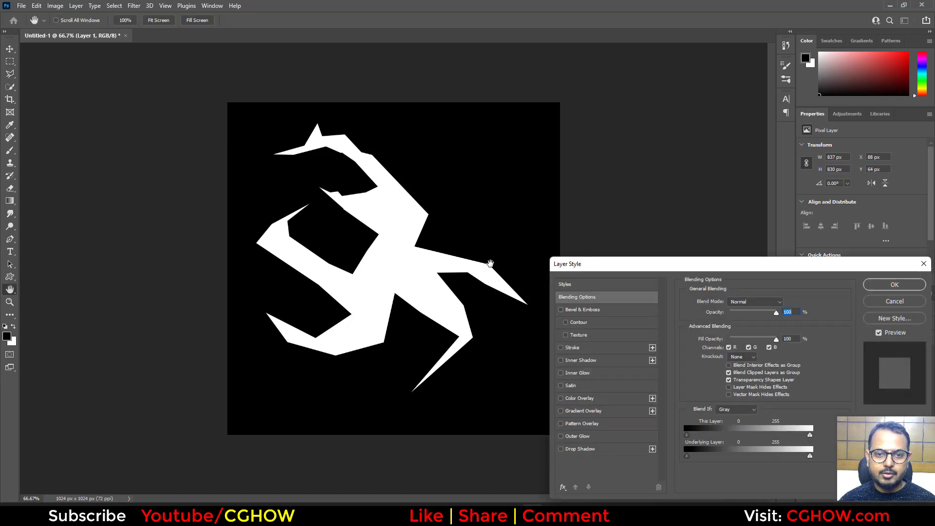
{"action": "left_click", "coordinate": [579, 348]}
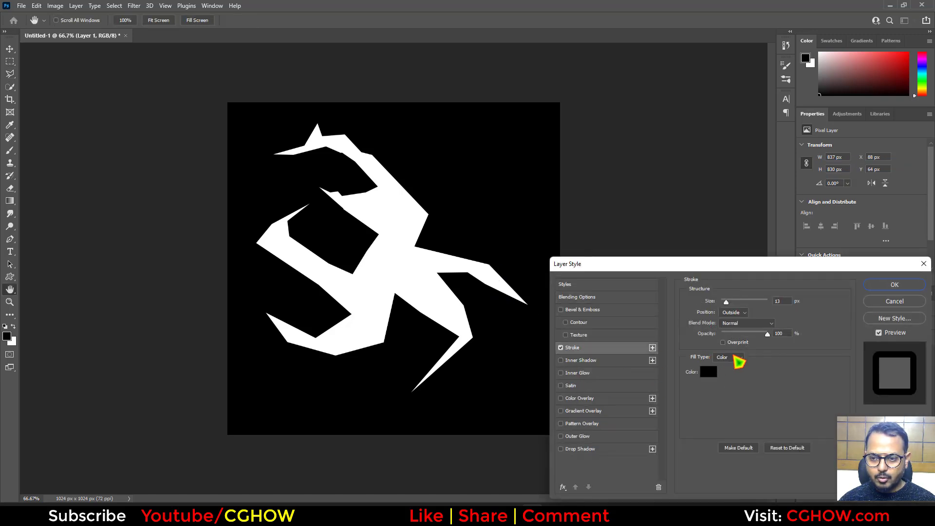
{"action": "left_click", "coordinate": [739, 358]}
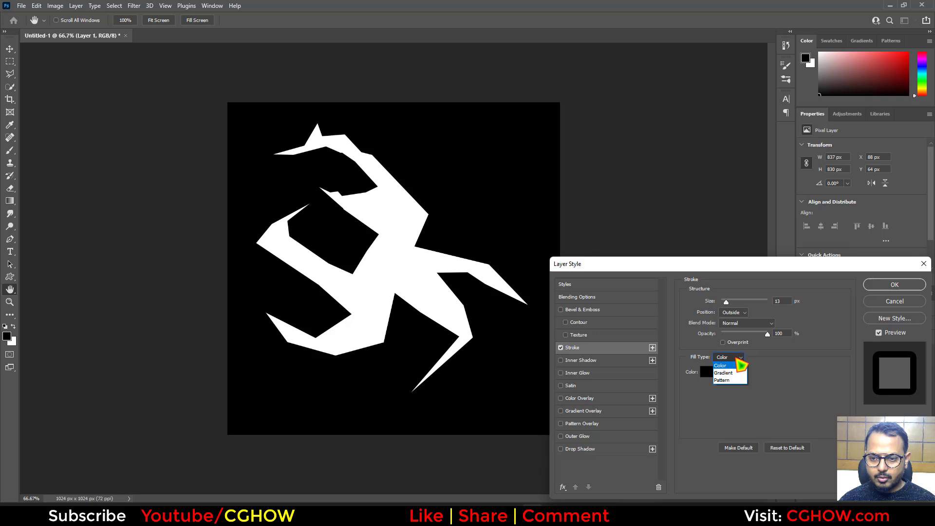
{"action": "left_click", "coordinate": [727, 373]}
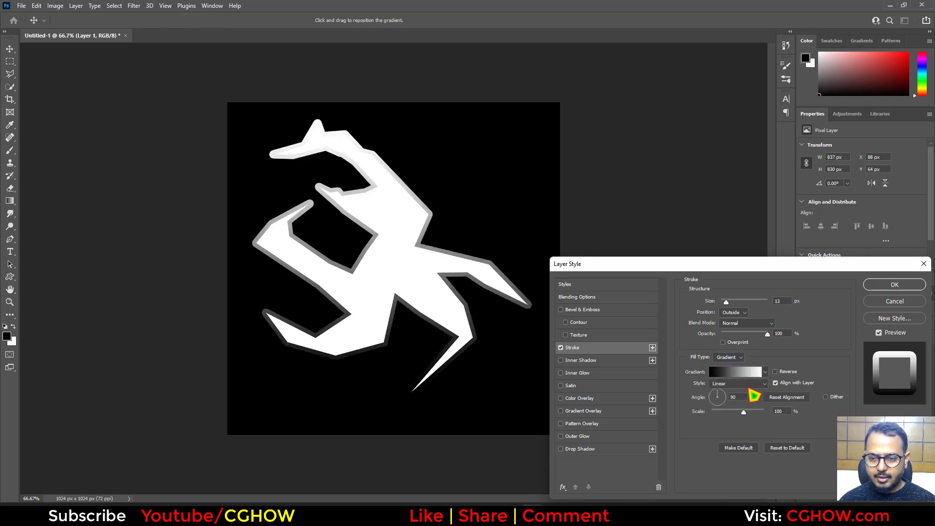
Set the stroke gradient to a reversed Shape Burst, position Inside, size 95 px, and apply the layer style.
{"action": "left_click", "coordinate": [750, 384]}
{"action": "left_click", "coordinate": [726, 428]}
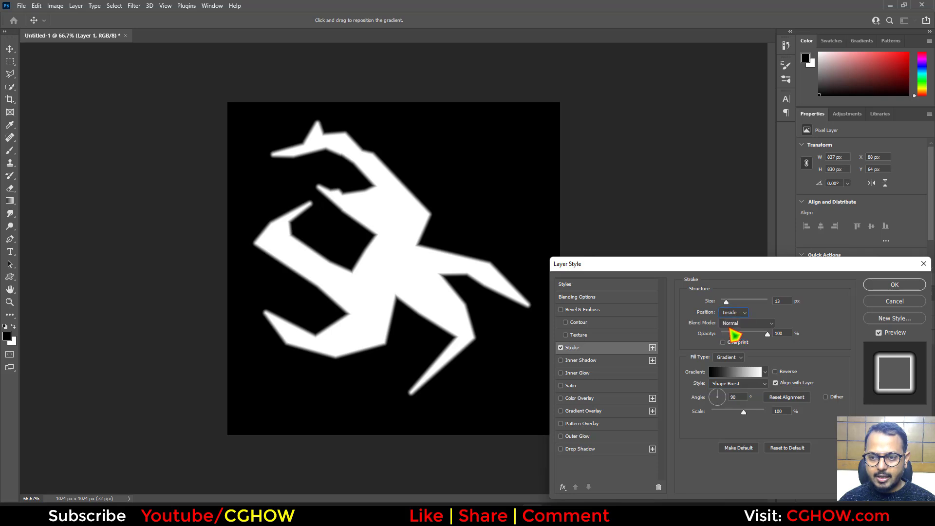
{"action": "left_click_drag", "start_coordinate": [729, 302], "coordinate": [743, 302]}
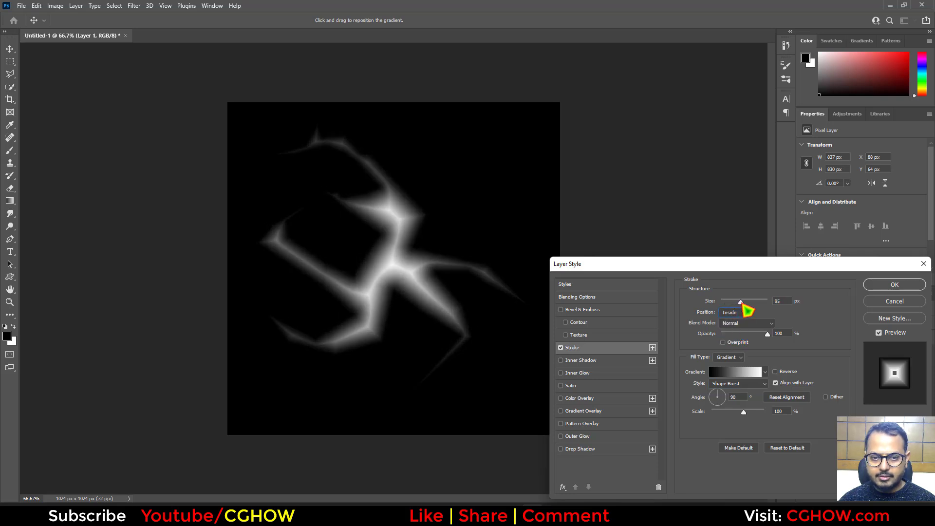
{"action": "left_click", "coordinate": [776, 372]}
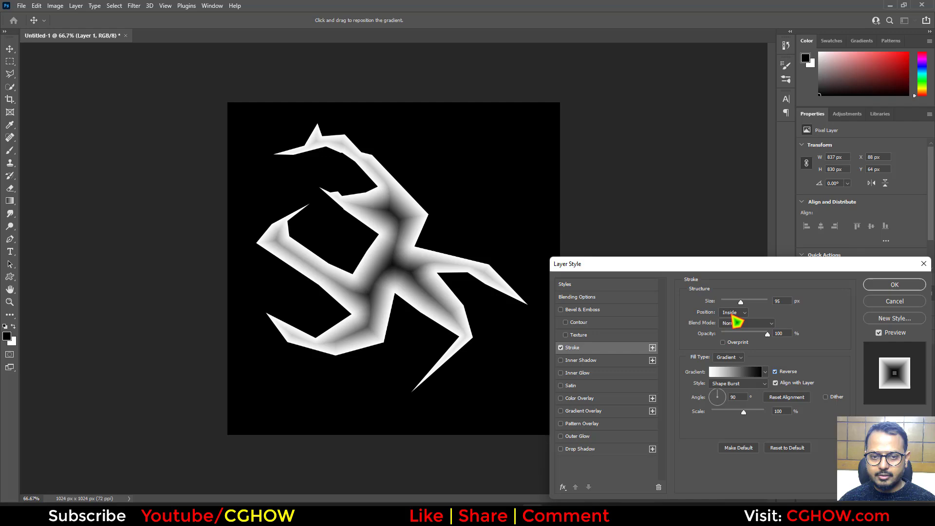
{"action": "left_click", "coordinate": [894, 285]}
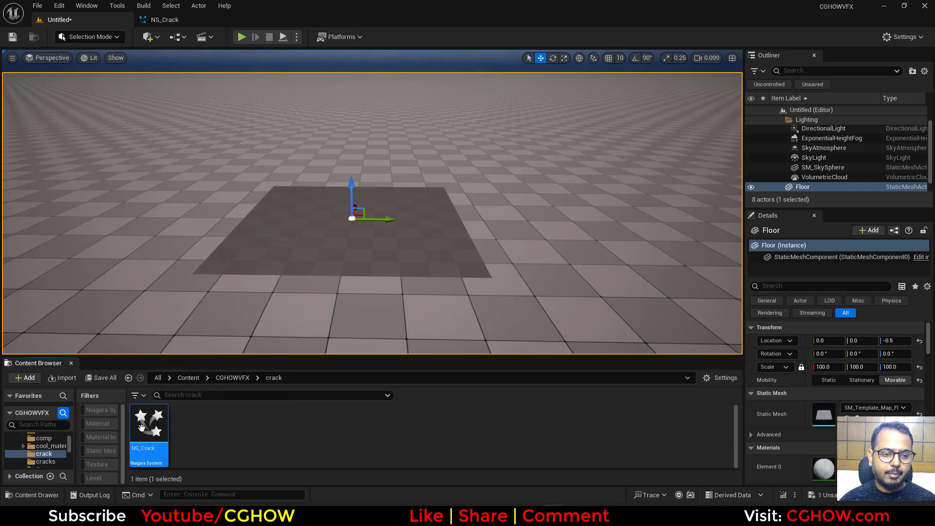
Switch to Unreal Engine and examine the NS_Crack Niagara system's Fountain emitter settings.
{"action": "double_click", "coordinate": [141, 427]}
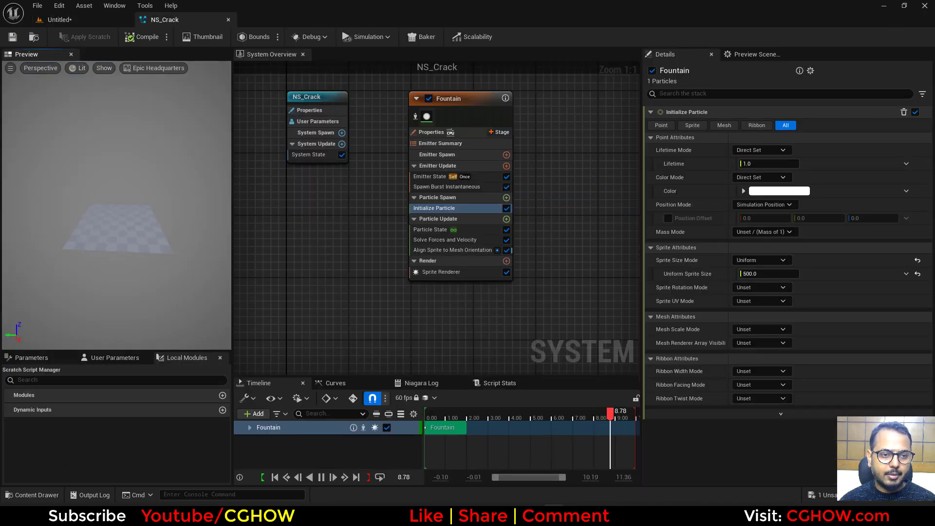
{"action": "left_click", "coordinate": [58, 20]}
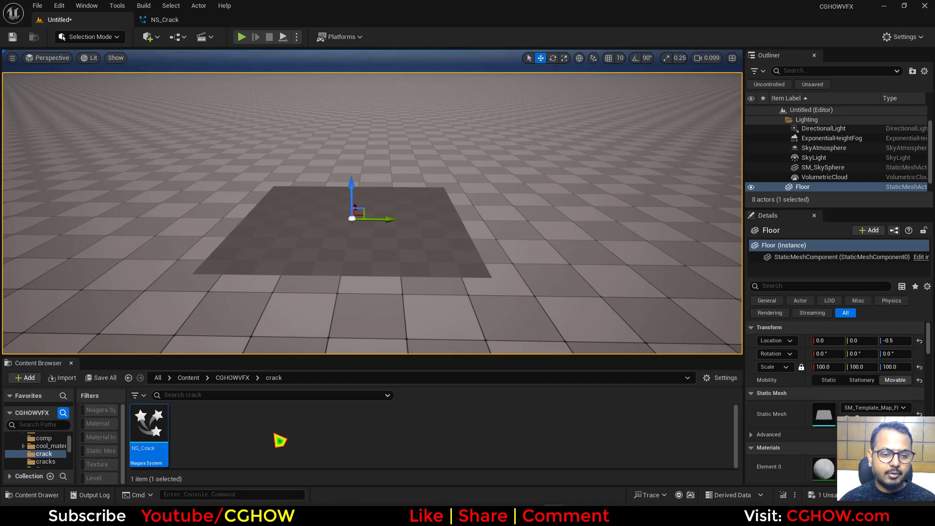
Import the T_Crack texture into the crack content folder.
{"action": "right_click", "coordinate": [244, 443]}
{"action": "left_click", "coordinate": [280, 68]}
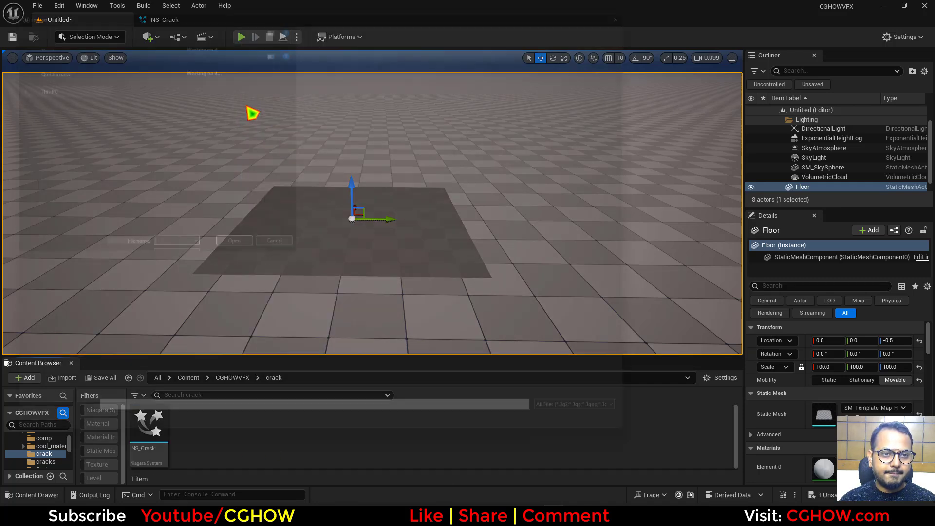
{"action": "left_click", "coordinate": [254, 100]}
{"action": "double_click", "coordinate": [253, 102]}
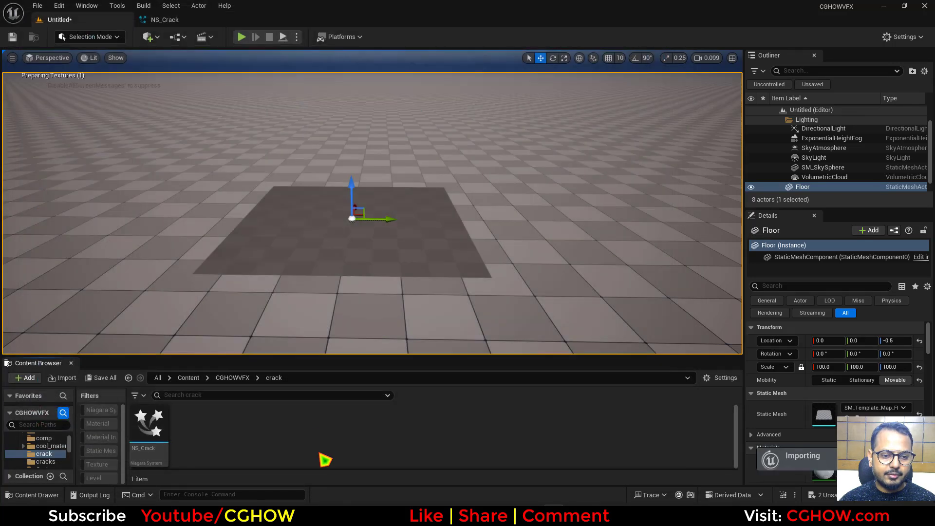
Create a material named m_Crack in the crack folder and open it for editing.
{"action": "right_click", "coordinate": [202, 424]}
{"action": "left_click", "coordinate": [251, 50]}
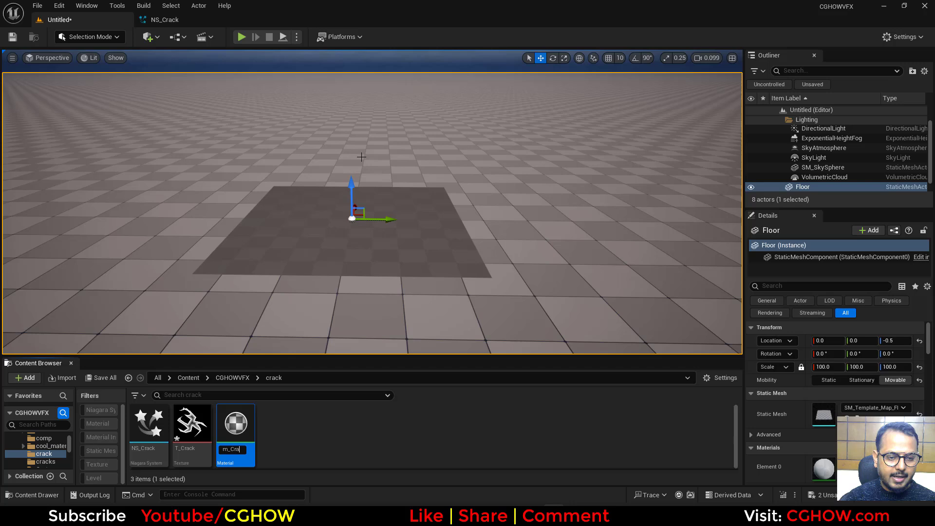
{"action": "type", "text": "m_Crack"}
{"action": "key", "text": "Return"}
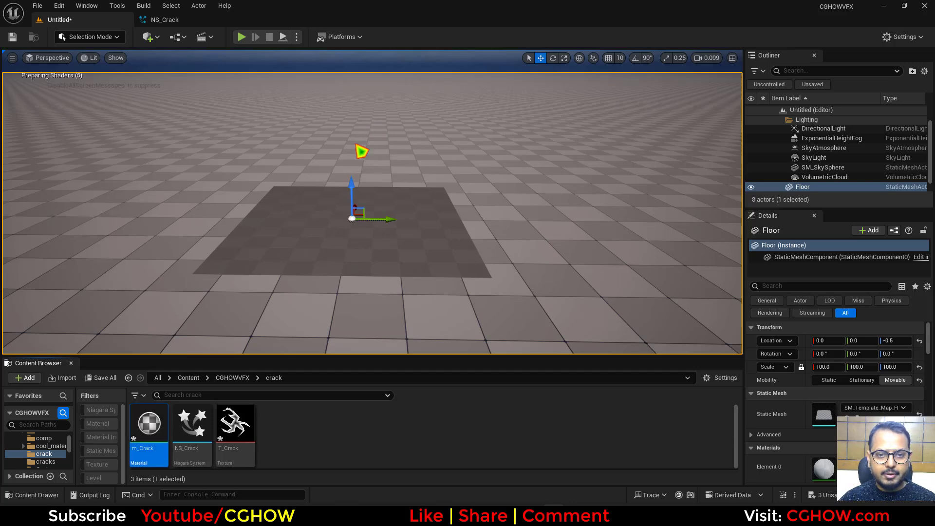
{"action": "key", "text": "Return"}
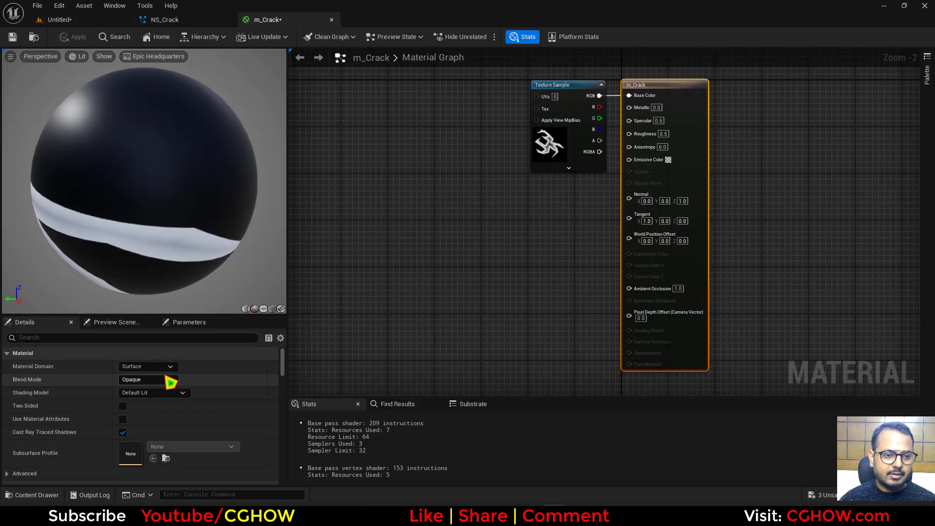
Set the material's blend mode to Masked and preview it on a plane.
{"action": "left_click", "coordinate": [167, 382]}
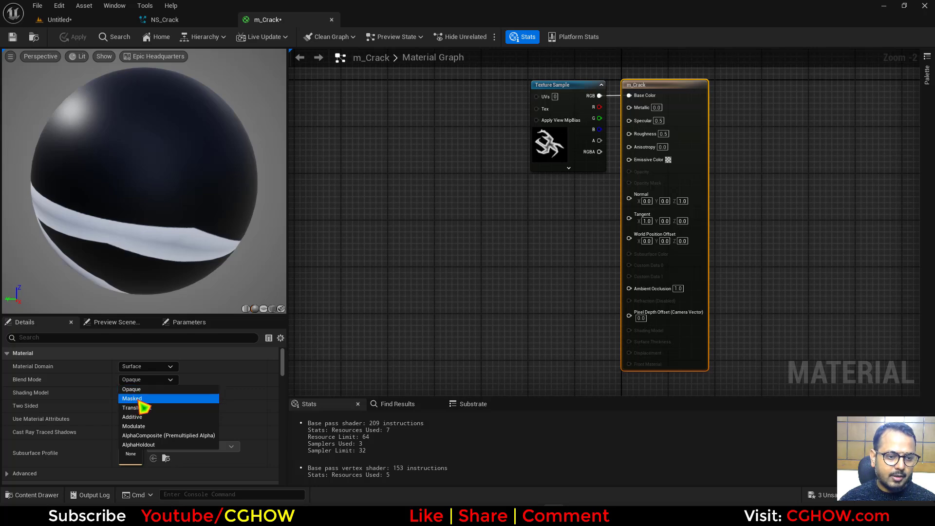
{"action": "left_click", "coordinate": [139, 398]}
{"action": "left_click", "coordinate": [263, 309]}
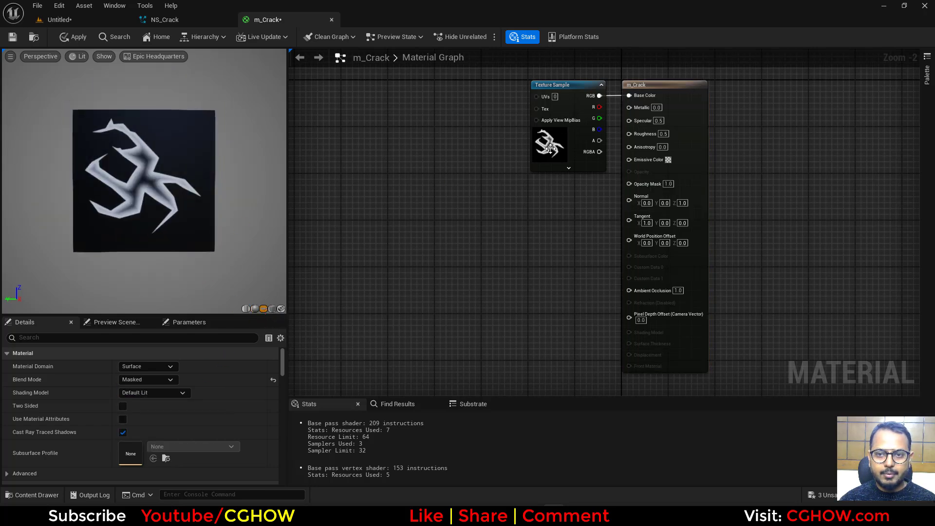
Connect the crack texture's alpha to Opacity Mask, disconnect it from Base Color, and space the nodes apart.
{"action": "left_click_drag", "start_coordinate": [550, 149], "coordinate": [629, 183]}
{"action": "left_click", "coordinate": [628, 96], "text": "alt"}
{"action": "left_click_drag", "start_coordinate": [699, 141], "coordinate": [728, 211]}
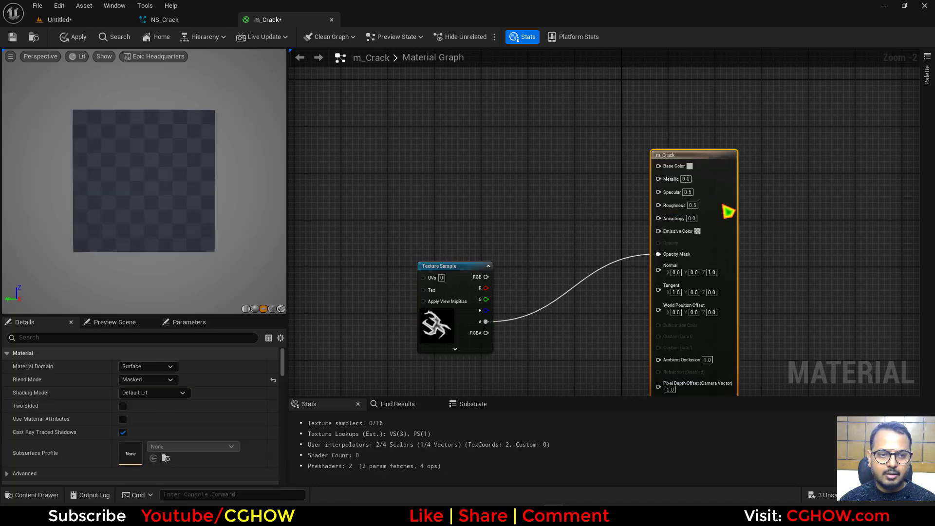
{"action": "left_click_drag", "start_coordinate": [449, 301], "coordinate": [449, 281]}
{"action": "right_click_drag", "start_coordinate": [378, 236], "coordinate": [456, 230]}
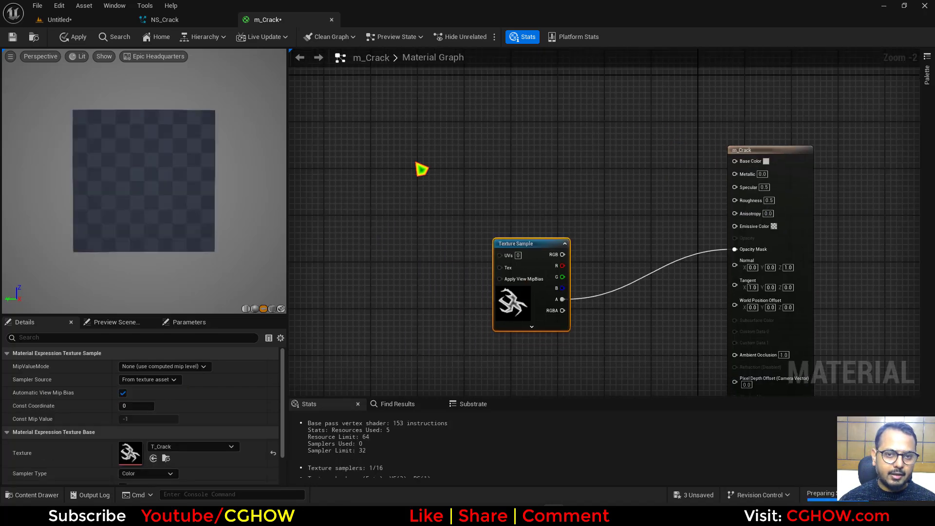
Add a ParallaxOcclusionMapping node ahead of the Texture Sample in the material graph.
{"action": "right_click", "coordinate": [416, 163]}
{"action": "type", "text": "parall"}
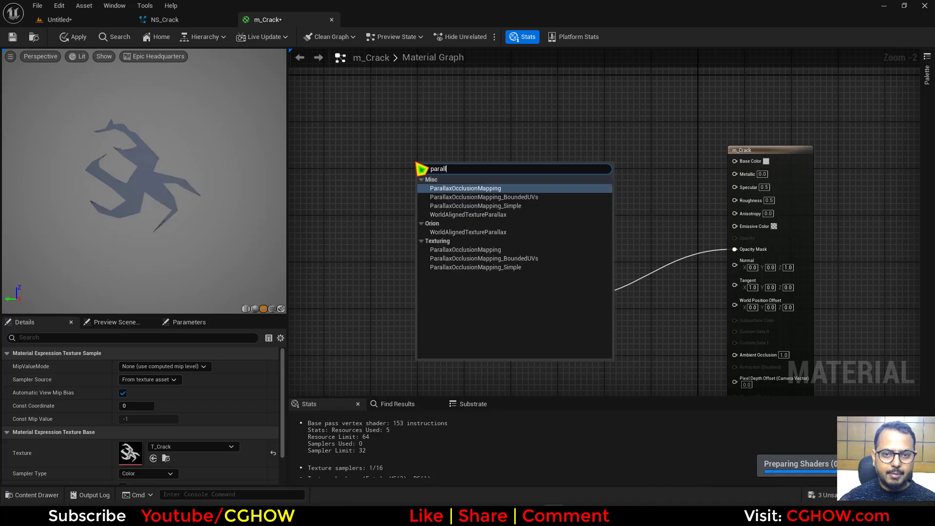
{"action": "left_click", "coordinate": [487, 190]}
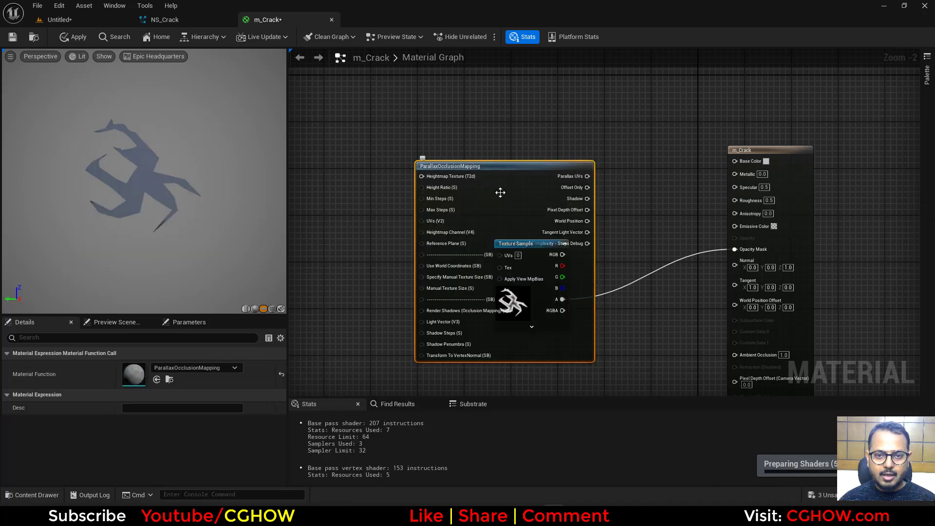
{"action": "left_click_drag", "start_coordinate": [498, 191], "coordinate": [337, 179]}
{"action": "right_click_drag", "start_coordinate": [444, 214], "coordinate": [577, 186]}
Duplicate the crack Texture Sample, convert the copy to a Texture Object, and feed it into the parallax node's Heightmap Texture input.
{"action": "left_click", "coordinate": [652, 239]}
{"action": "key", "text": "ctrl+c"}
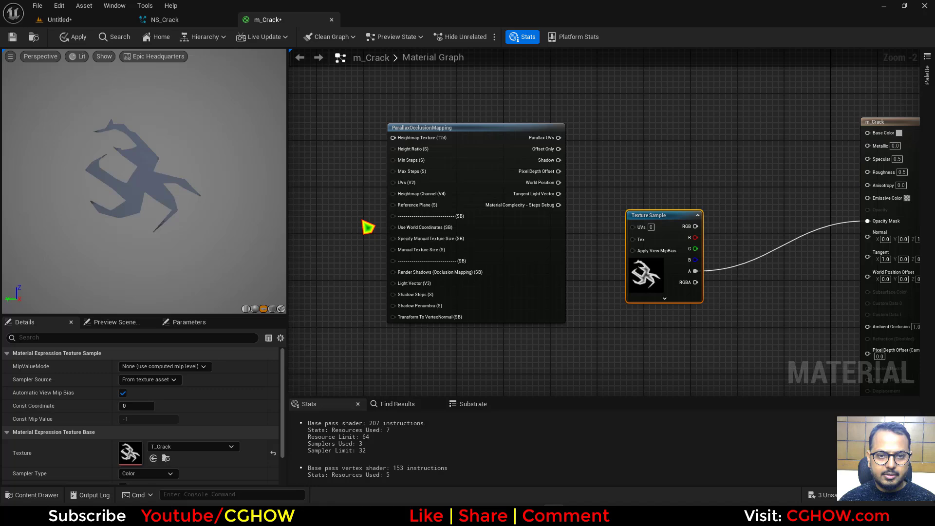
{"action": "right_click_drag", "start_coordinate": [352, 217], "coordinate": [470, 265]}
{"action": "key", "text": "ctrl+v"}
{"action": "right_click", "coordinate": [435, 200]}
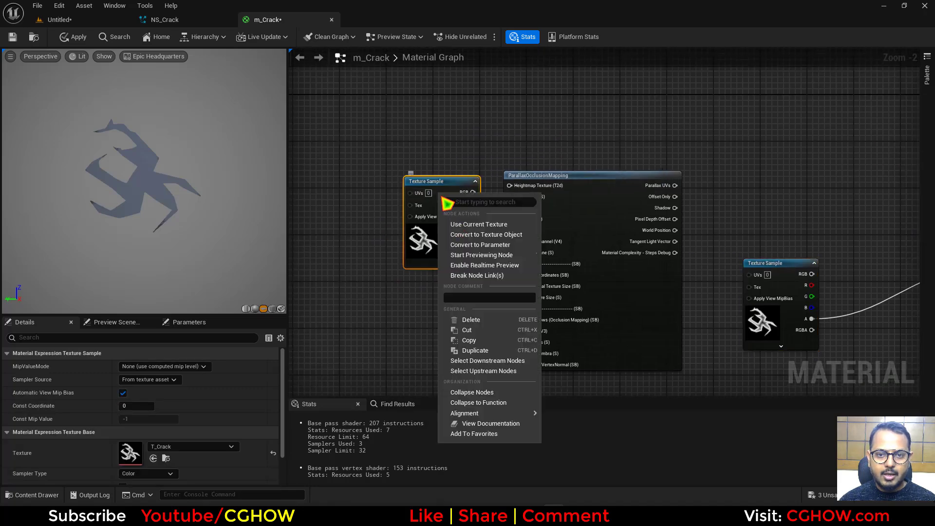
{"action": "left_click", "coordinate": [525, 235]}
{"action": "scroll", "coordinate": [451, 200], "scroll_direction": "up", "scroll_amount": 2}
{"action": "left_click_drag", "start_coordinate": [450, 192], "coordinate": [530, 183]}
{"action": "right_click_drag", "start_coordinate": [524, 279], "coordinate": [459, 253]}
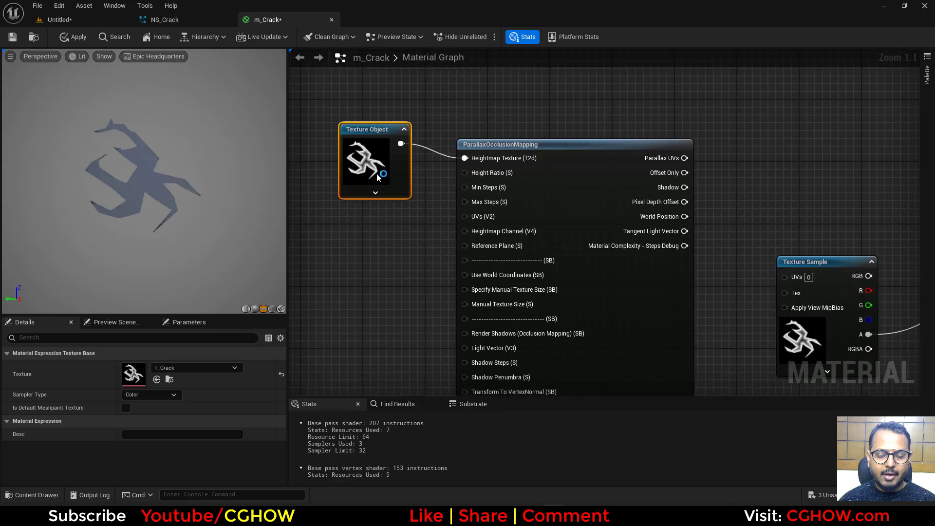
{"action": "left_click_drag", "start_coordinate": [377, 174], "coordinate": [360, 152]}
{"action": "right_click_drag", "start_coordinate": [357, 193], "coordinate": [470, 226]}
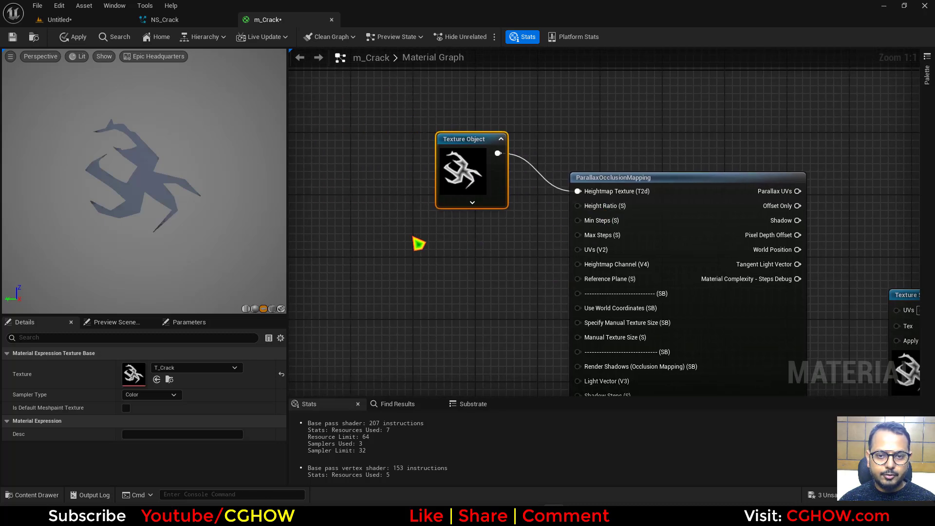
{"action": "left_click", "coordinate": [418, 244]}
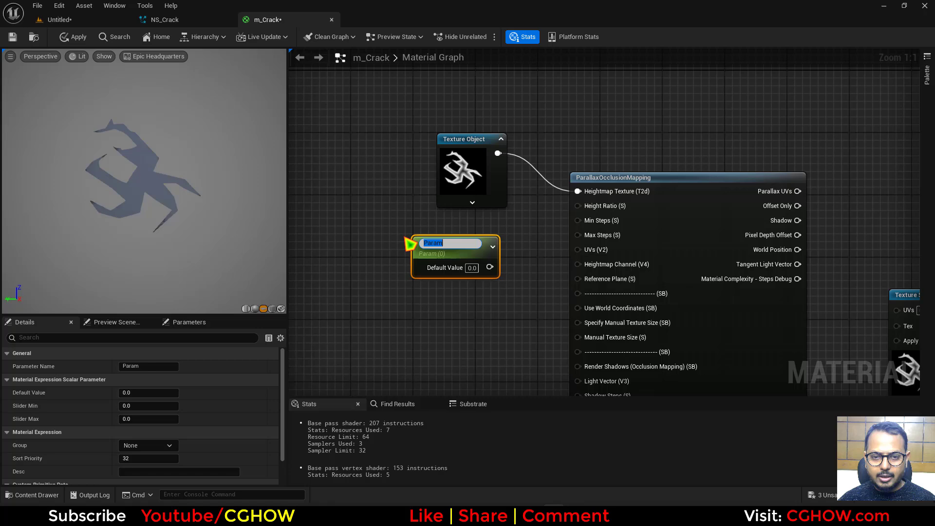
{"action": "left_click", "coordinate": [449, 252]}
{"action": "key", "text": "Delete"}
Promote the parallax node's Height Ratio input to a parameter.
{"action": "right_click", "coordinate": [596, 210]}
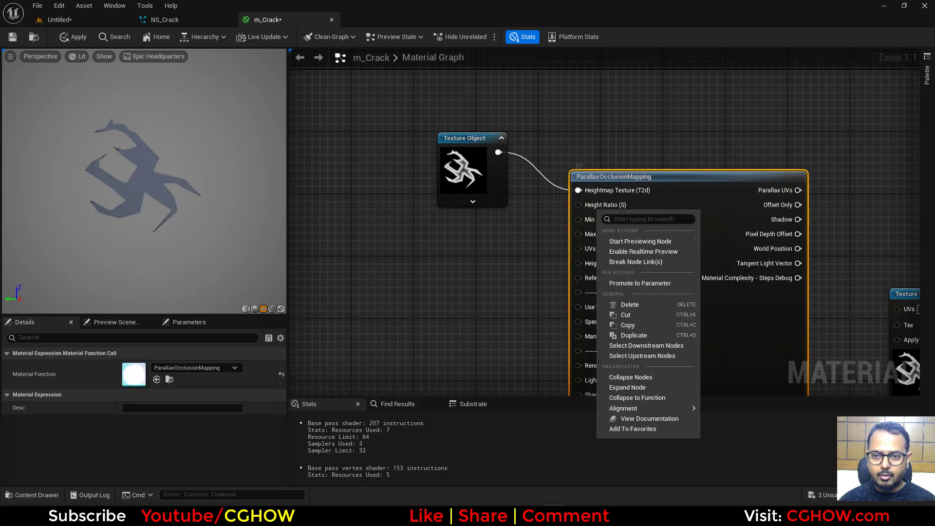
{"action": "left_click", "coordinate": [639, 283]}
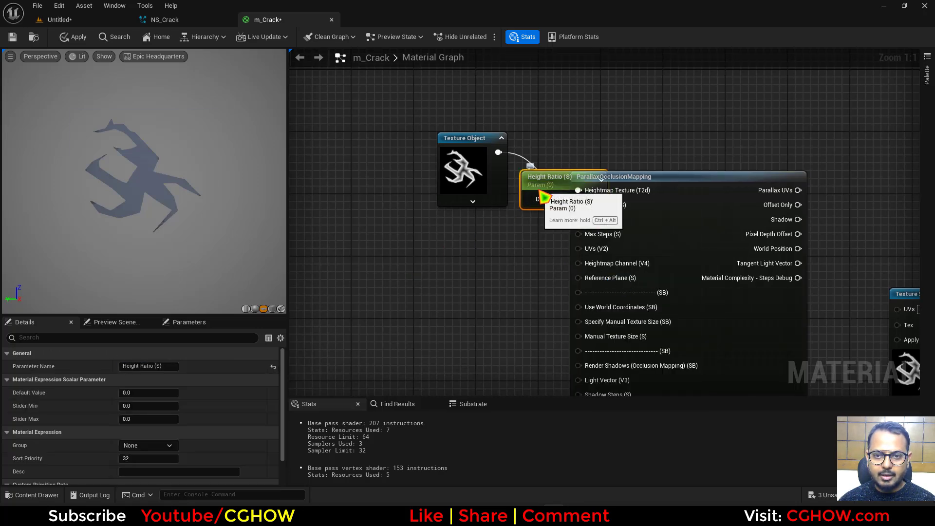
Set the Height Ratio parameter's default value to 0.01 and place the node clear of the parallax node.
{"action": "left_click_drag", "start_coordinate": [543, 197], "coordinate": [413, 266]}
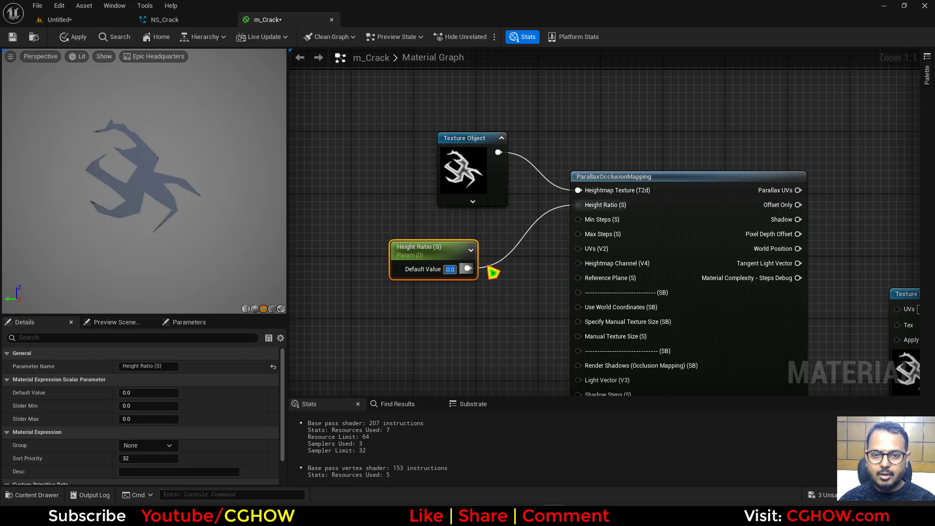
{"action": "type", "text": "0.01"}
{"action": "key", "text": "Return"}
{"action": "left_click_drag", "start_coordinate": [439, 248], "coordinate": [377, 208]}
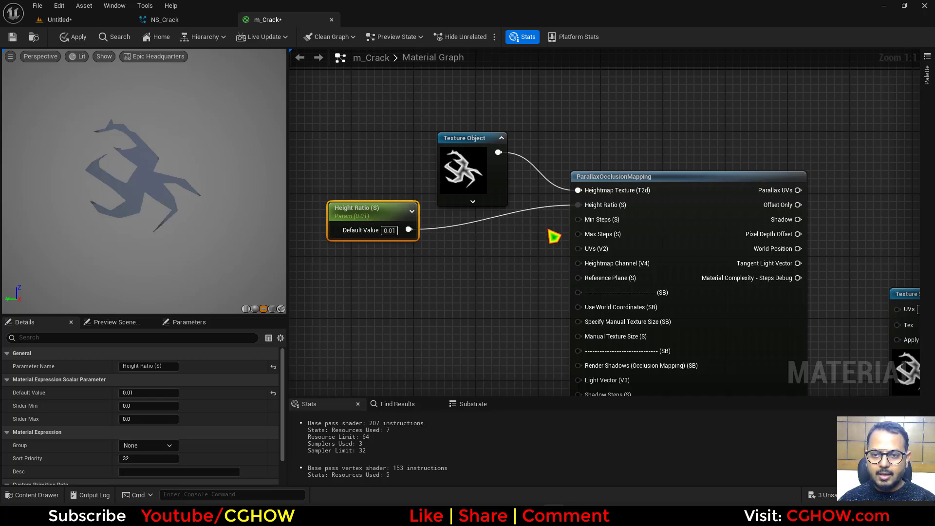
Promote the parallax node's Min Steps input to a parameter with default value 32 and place it below Height Ratio.
{"action": "right_click", "coordinate": [578, 219]}
{"action": "left_click", "coordinate": [672, 293]}
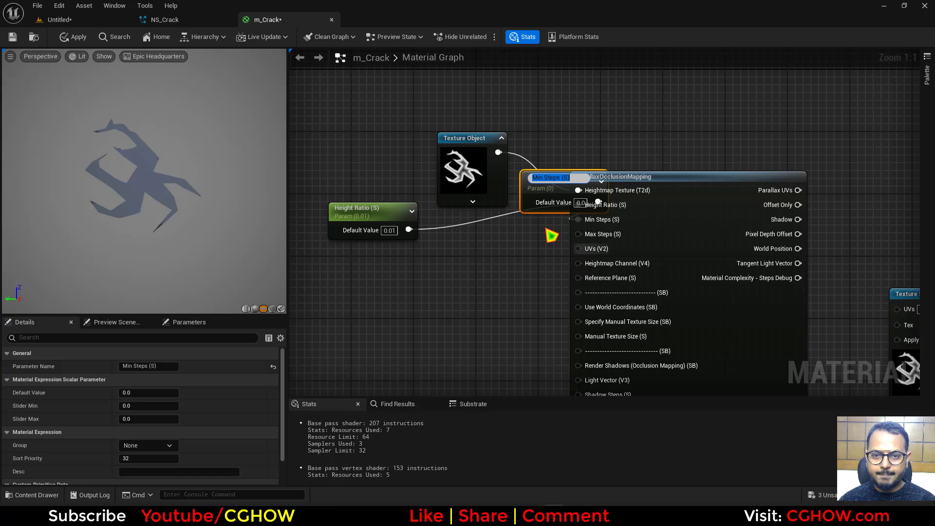
{"action": "left_click_drag", "start_coordinate": [541, 195], "coordinate": [448, 263]}
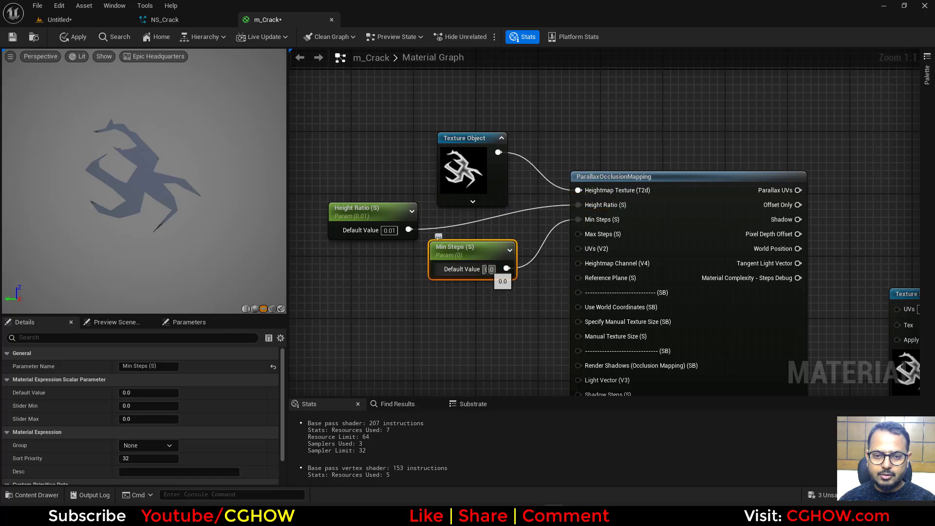
Promote the parallax node's Max Steps input to a parameter with default value 64 and place it below Min Steps.
{"action": "right_click", "coordinate": [578, 233]}
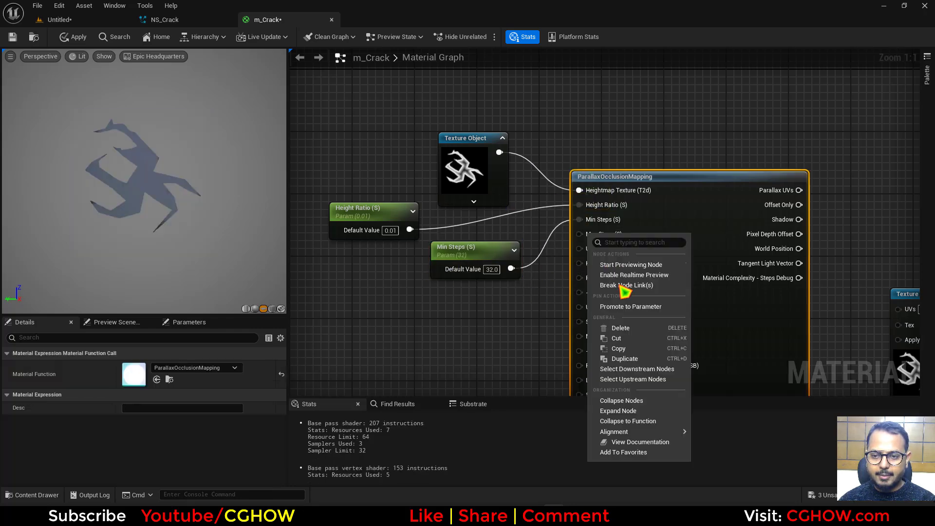
{"action": "left_click", "coordinate": [663, 313]}
{"action": "left_click_drag", "start_coordinate": [548, 201], "coordinate": [440, 325]}
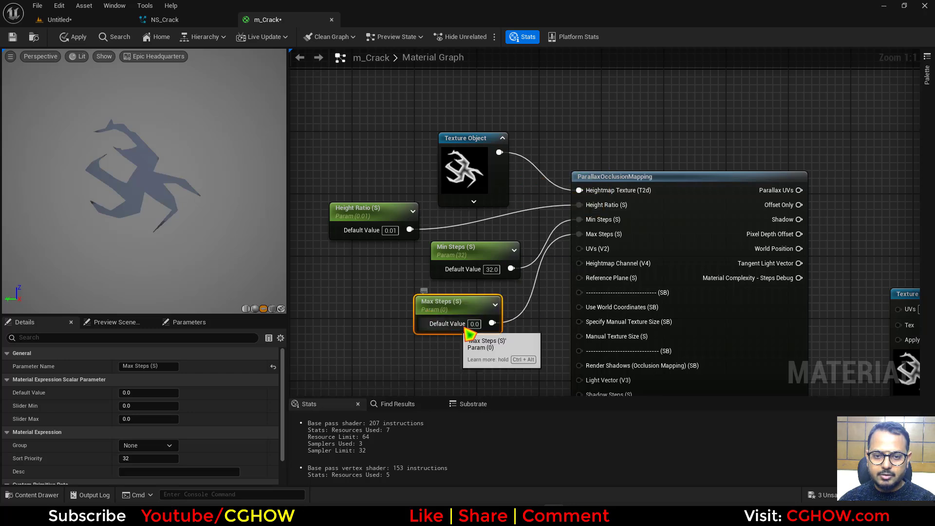
{"action": "left_click", "coordinate": [474, 324]}
{"action": "key", "text": "Return"}
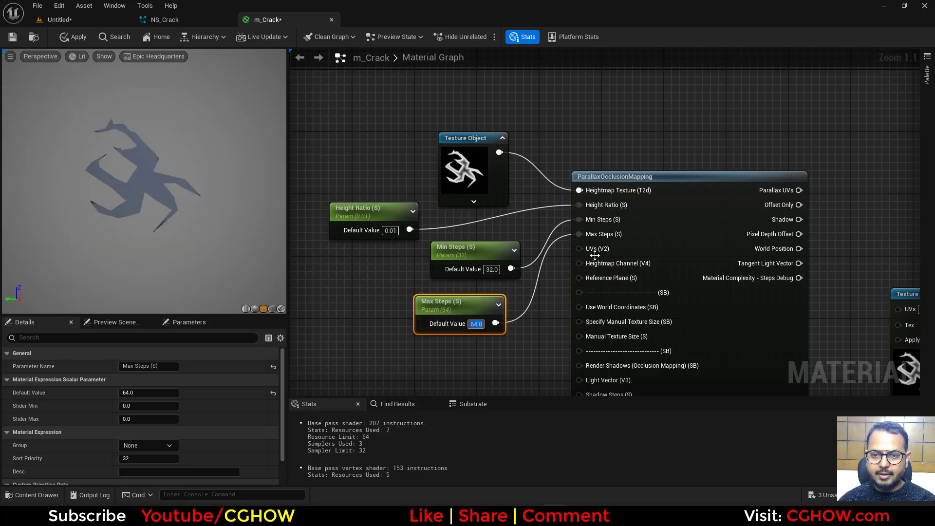
Add a TexCoord node below the parameters and connect it to the parallax node's UVs input.
{"action": "right_click_drag", "start_coordinate": [488, 329], "coordinate": [520, 291]}
{"action": "key", "text": "u"}
{"action": "left_click", "coordinate": [408, 303]}
{"action": "left_click_drag", "start_coordinate": [489, 323], "coordinate": [613, 211]}
{"action": "right_click_drag", "start_coordinate": [646, 233], "coordinate": [655, 197]}
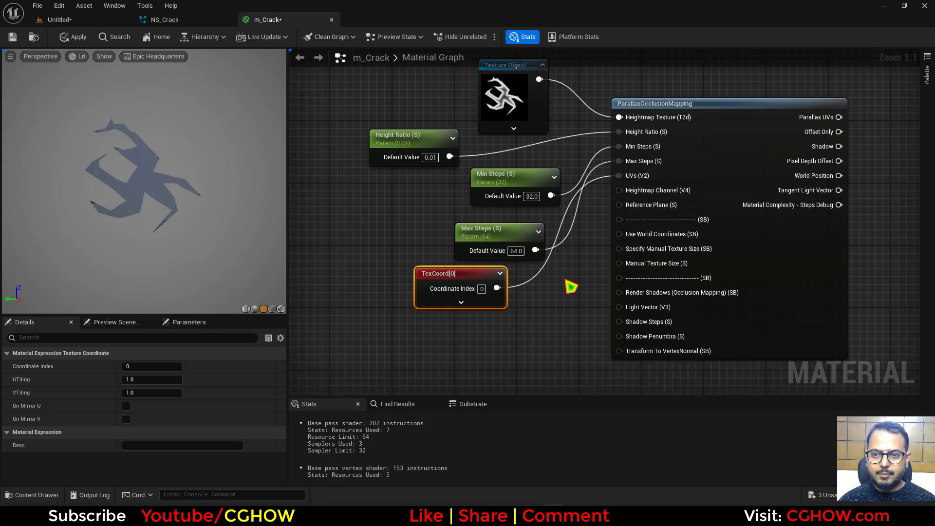
Add a Constant4Vector with R set to 1 and connect it to the parallax node's Heightmap Channel input.
{"action": "right_click_drag", "start_coordinate": [568, 286], "coordinate": [533, 307]}
{"action": "left_click", "coordinate": [467, 138]}
{"action": "left_click", "coordinate": [463, 322]}
{"action": "left_click_drag", "start_coordinate": [518, 336], "coordinate": [631, 183]}
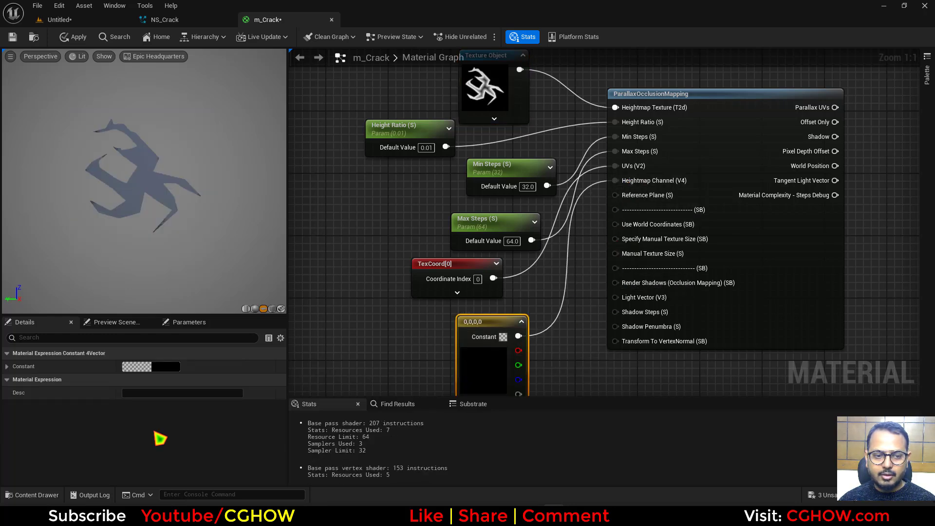
{"action": "left_click", "coordinate": [7, 366]}
{"action": "left_click", "coordinate": [128, 381]}
{"action": "type", "text": "1"}
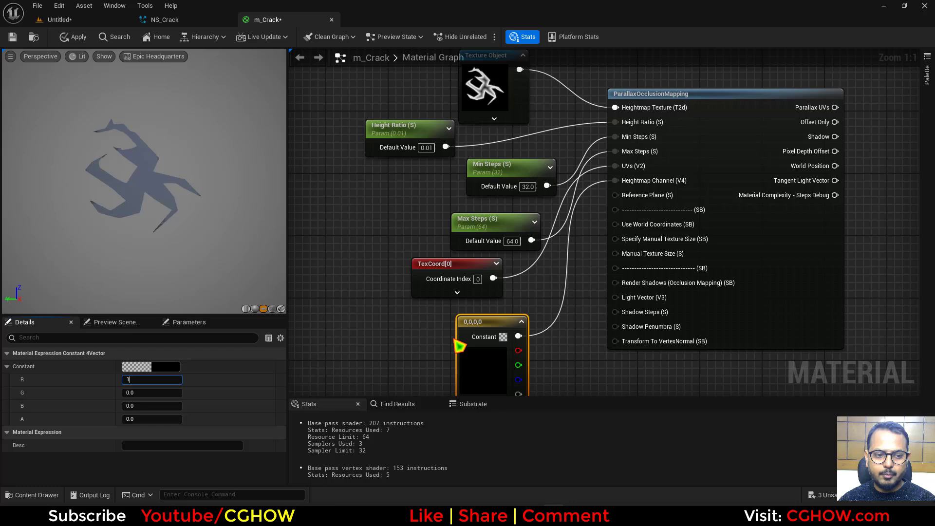
Feed Parallax UVs into a temporary Multiply node and preview that node on the plane.
{"action": "right_click_drag", "start_coordinate": [570, 271], "coordinate": [446, 336]}
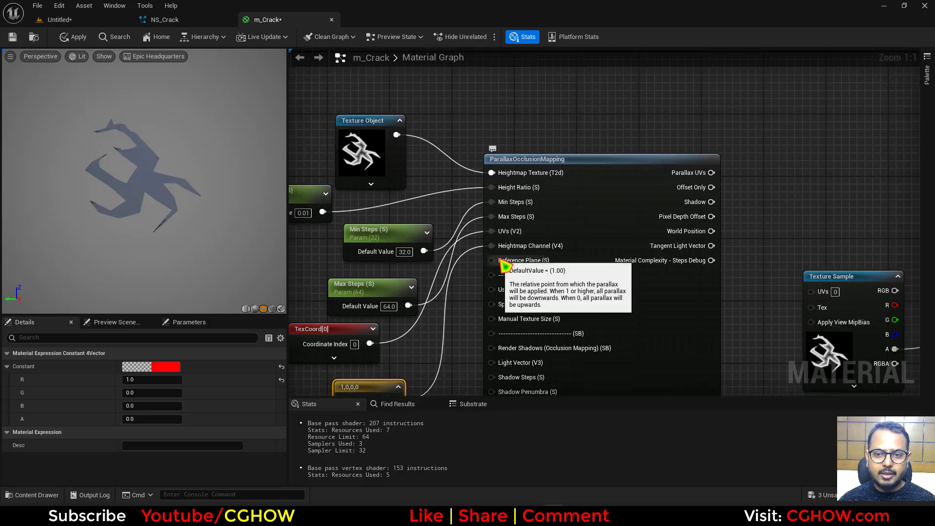
{"action": "right_click_drag", "start_coordinate": [699, 273], "coordinate": [364, 303]}
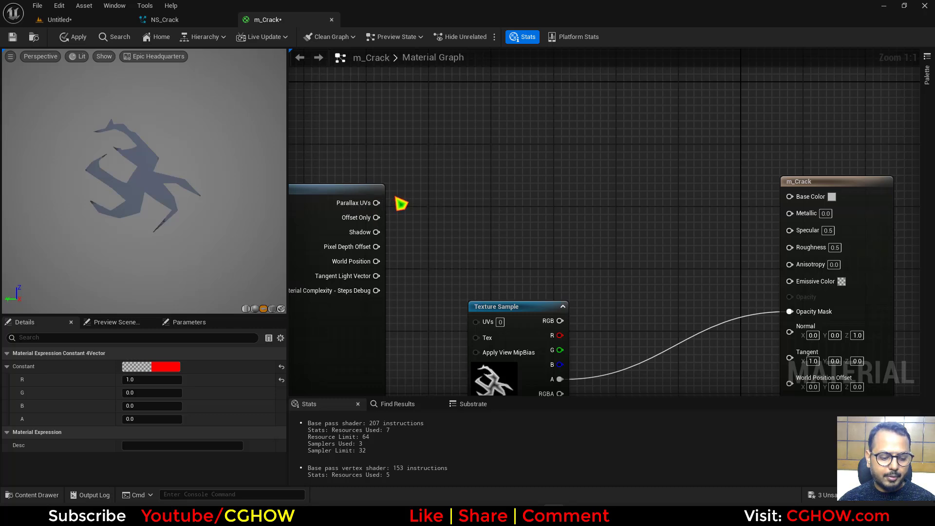
{"action": "left_click", "coordinate": [419, 190]}
{"action": "left_click_drag", "start_coordinate": [376, 203], "coordinate": [425, 209]}
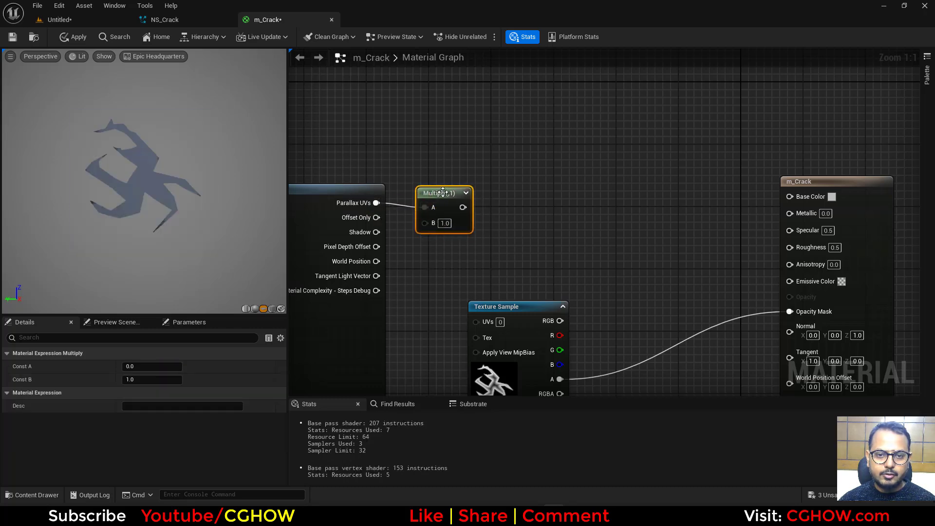
{"action": "right_click", "coordinate": [444, 200]}
{"action": "left_click", "coordinate": [482, 220]}
{"action": "right_click_drag", "start_coordinate": [341, 166], "coordinate": [508, 154]}
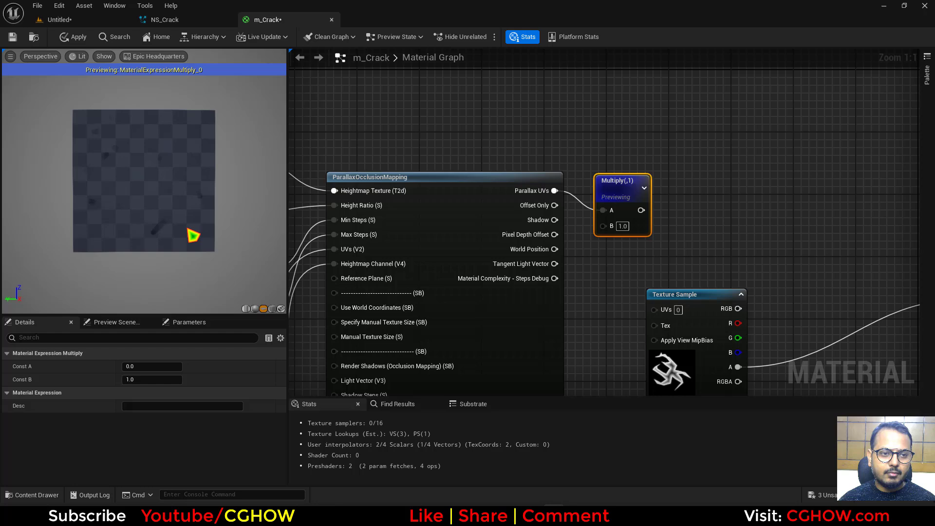
{"action": "left_click_drag", "start_coordinate": [128, 217], "coordinate": [130, 188]}
Set the Height Ratio default value to 0.1, check the previewed parallax, and delete the temporary Multiply node.
{"action": "right_click_drag", "start_coordinate": [412, 297], "coordinate": [722, 299]}
{"action": "left_click", "coordinate": [453, 236]}
{"action": "type", "text": "0.1"}
{"action": "key", "text": "Return"}
{"action": "right_click_drag", "start_coordinate": [427, 262], "coordinate": [358, 266]}
{"action": "left_click_drag", "start_coordinate": [142, 215], "coordinate": [131, 234]}
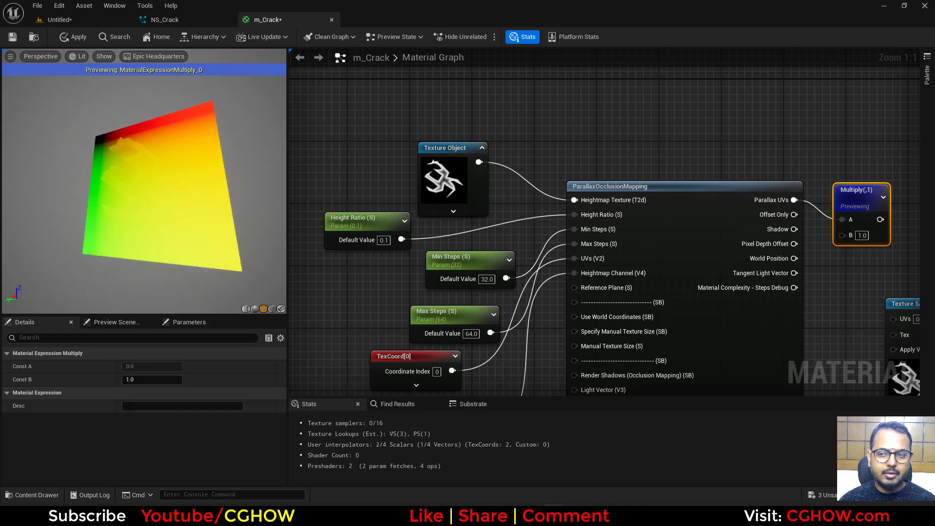
{"action": "right_click_drag", "start_coordinate": [785, 178], "coordinate": [406, 173]}
{"action": "key", "text": "Delete"}
Duplicate the crack Texture Sample, connect Parallax UVs to the copy's UVs, and place it beside the parallax node.
{"action": "left_click", "coordinate": [531, 319]}
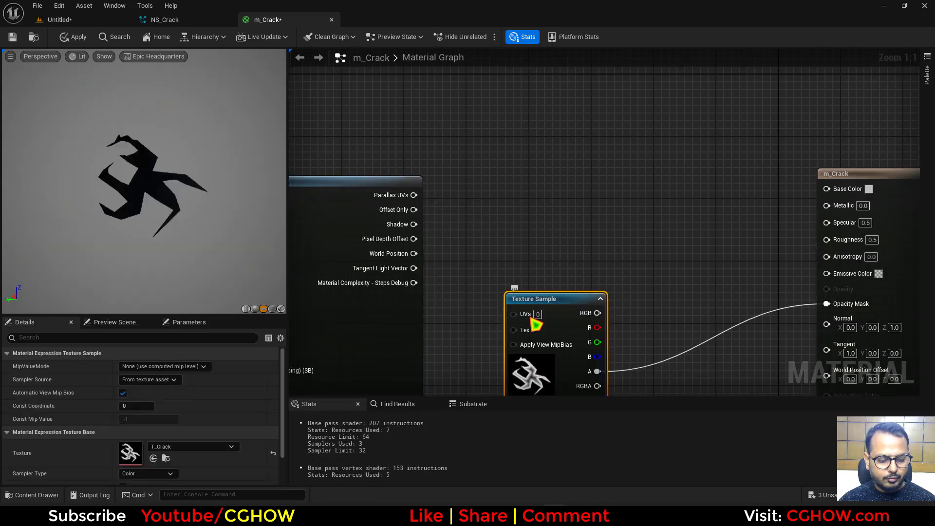
{"action": "key", "text": "ctrl+d"}
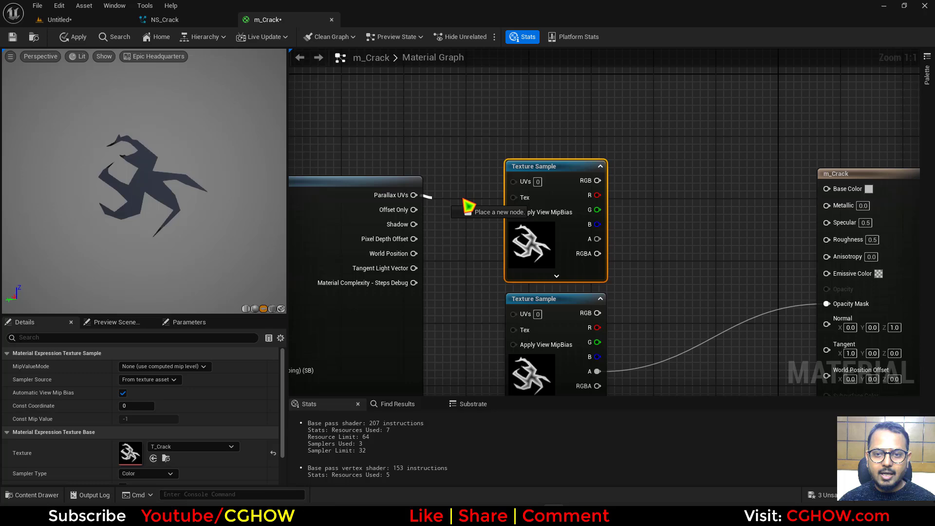
{"action": "left_click_drag", "start_coordinate": [413, 195], "coordinate": [513, 181]}
{"action": "right_click_drag", "start_coordinate": [619, 240], "coordinate": [541, 276]}
{"action": "left_click_drag", "start_coordinate": [470, 271], "coordinate": [432, 279]}
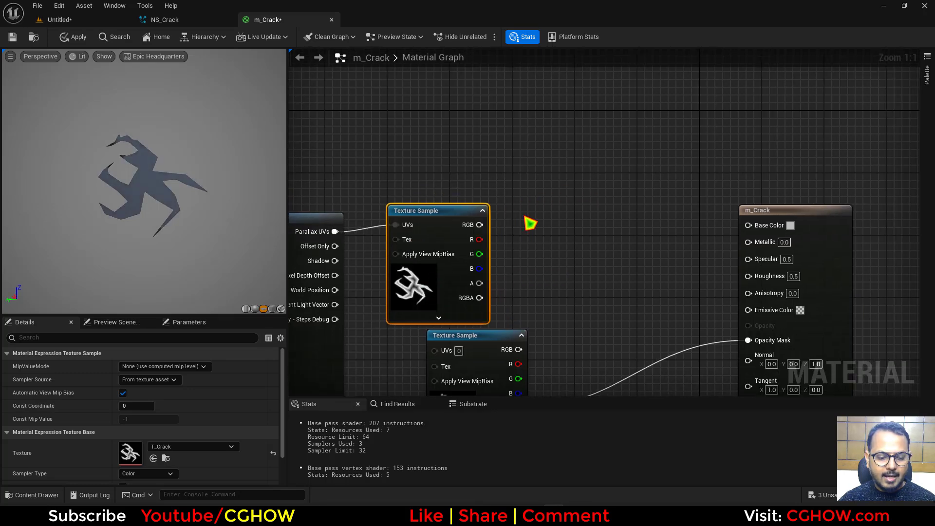
Add a Multiply node and connect the parallax Texture Sample's red channel to its B input.
{"action": "right_click_drag", "start_coordinate": [524, 195], "coordinate": [511, 226]}
{"action": "key", "text": "m"}
{"action": "left_click", "coordinate": [505, 201]}
{"action": "left_click_drag", "start_coordinate": [500, 257], "coordinate": [513, 240]}
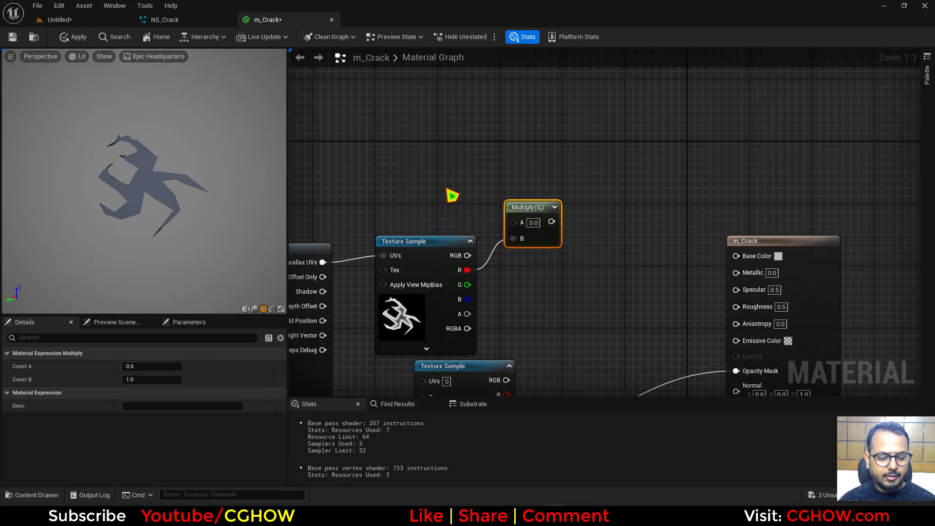
Add a Constant3Vector in orange (1.0, 0.160626, 0.0) and connect it to the Multiply node's A input.
{"action": "right_click_drag", "start_coordinate": [385, 131], "coordinate": [414, 167]}
{"action": "key", "text": "3"}
{"action": "left_click", "coordinate": [414, 166]}
{"action": "double_click", "coordinate": [465, 230]}
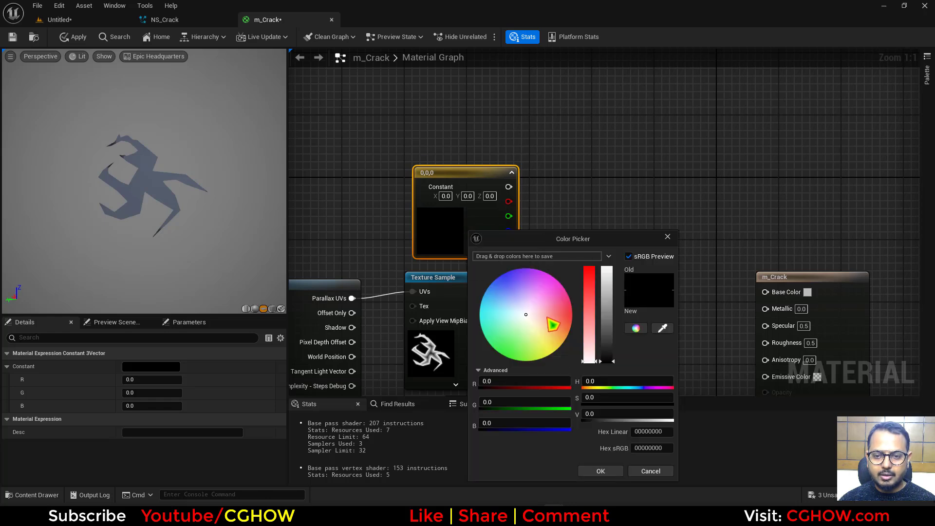
{"action": "left_click_drag", "start_coordinate": [551, 322], "coordinate": [572, 322]}
{"action": "left_click", "coordinate": [604, 472]}
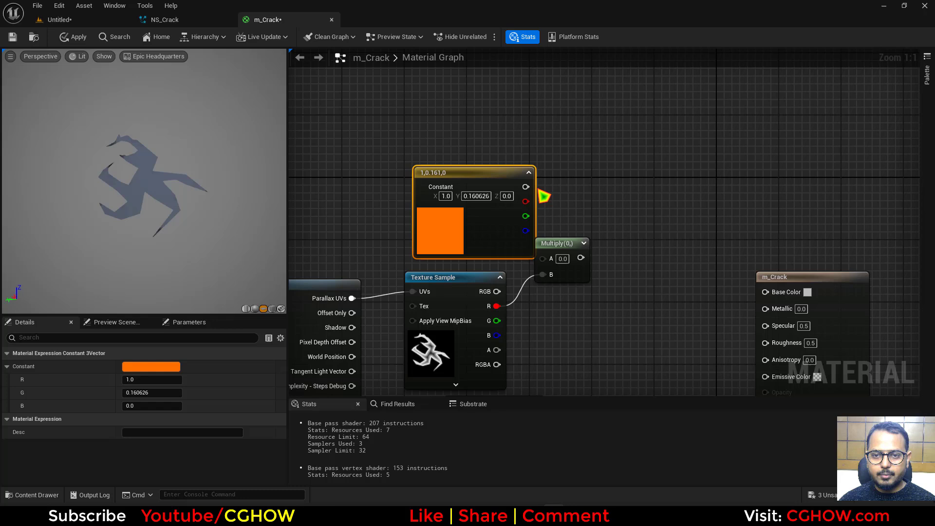
{"action": "left_click_drag", "start_coordinate": [526, 187], "coordinate": [542, 257]}
Connect the Multiply output to Emissive Color and position the Multiply node between the textures and the material result.
{"action": "right_click_drag", "start_coordinate": [601, 271], "coordinate": [510, 190]}
{"action": "left_click_drag", "start_coordinate": [507, 185], "coordinate": [700, 303]}
{"action": "left_click_drag", "start_coordinate": [489, 170], "coordinate": [578, 228]}
Set the material's shading model to Unlit, enable Two Sided, and apply the changes.
{"action": "left_click", "coordinate": [773, 240]}
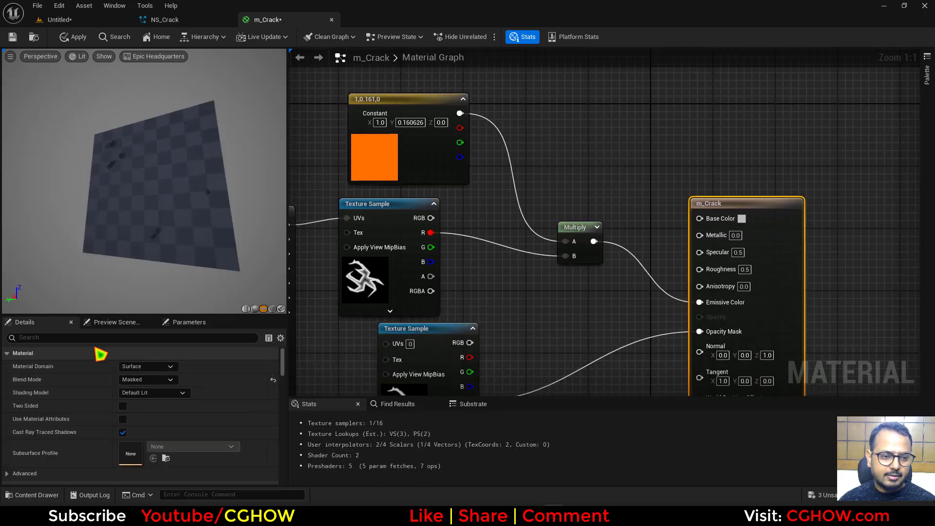
{"action": "left_click", "coordinate": [127, 393]}
{"action": "left_click", "coordinate": [127, 272]}
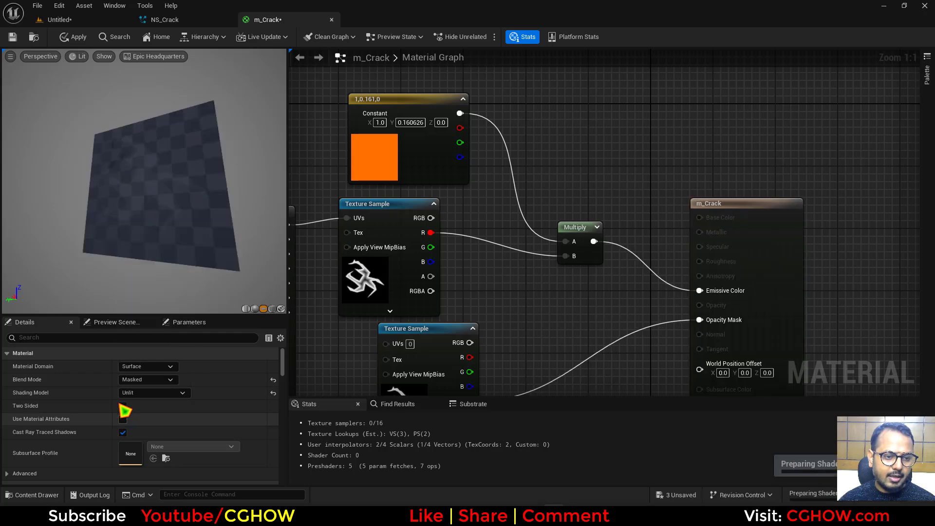
{"action": "left_click", "coordinate": [123, 406]}
{"action": "right_click_drag", "start_coordinate": [608, 369], "coordinate": [630, 254]}
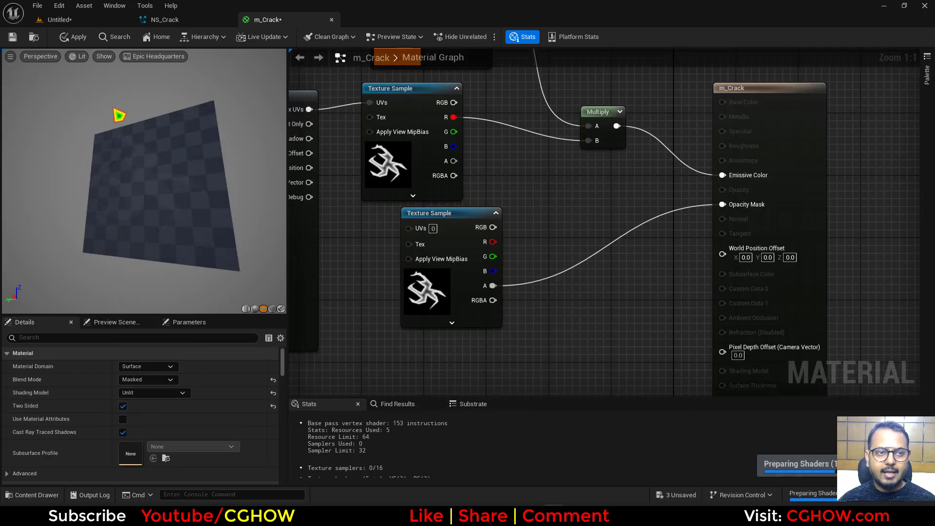
{"action": "left_click", "coordinate": [77, 40]}
Create a material instance from m_Crack in the crack folder, keeping the default name.
{"action": "left_click", "coordinate": [60, 20]}
{"action": "right_click", "coordinate": [148, 431]}
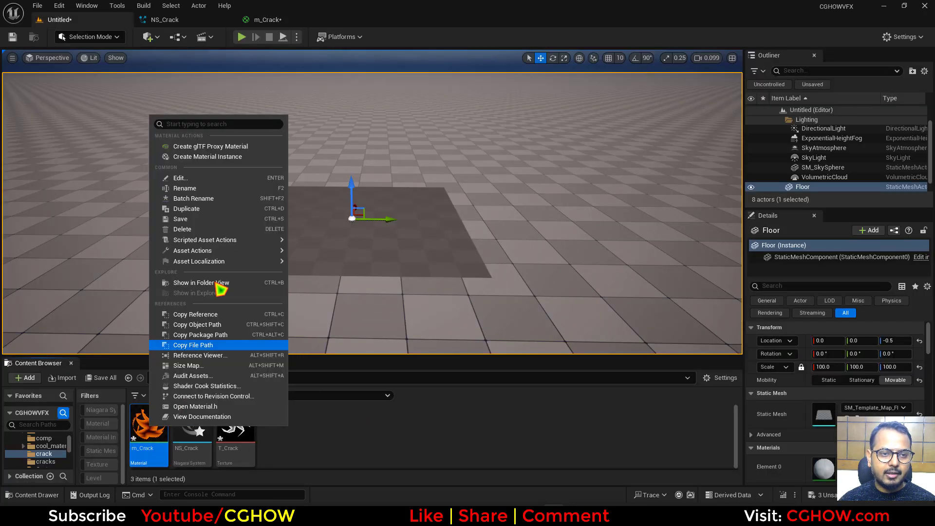
{"action": "left_click", "coordinate": [225, 159]}
{"action": "key", "text": "Return"}
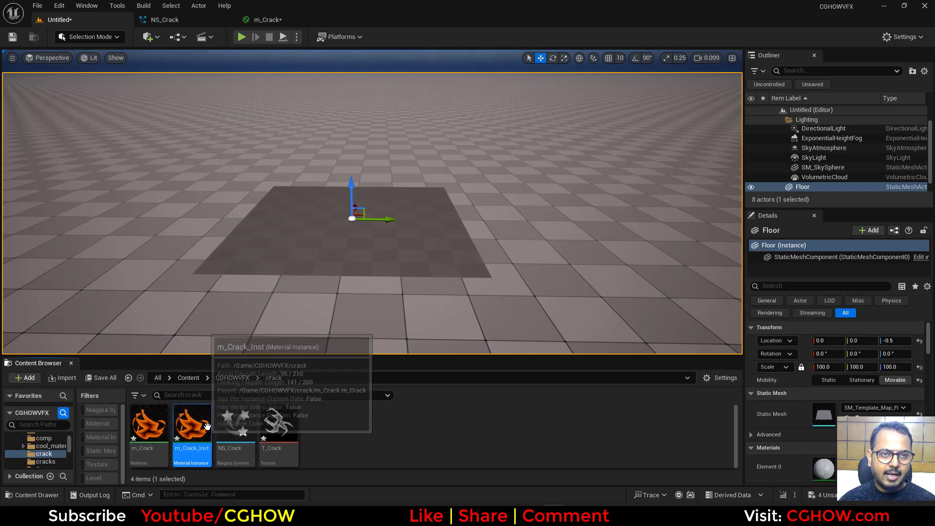
Assign the m_Crack_Inst material instance to NS_Crack's Sprite Renderer and return to the level.
{"action": "left_click", "coordinate": [204, 28]}
{"action": "left_click", "coordinate": [487, 271]}
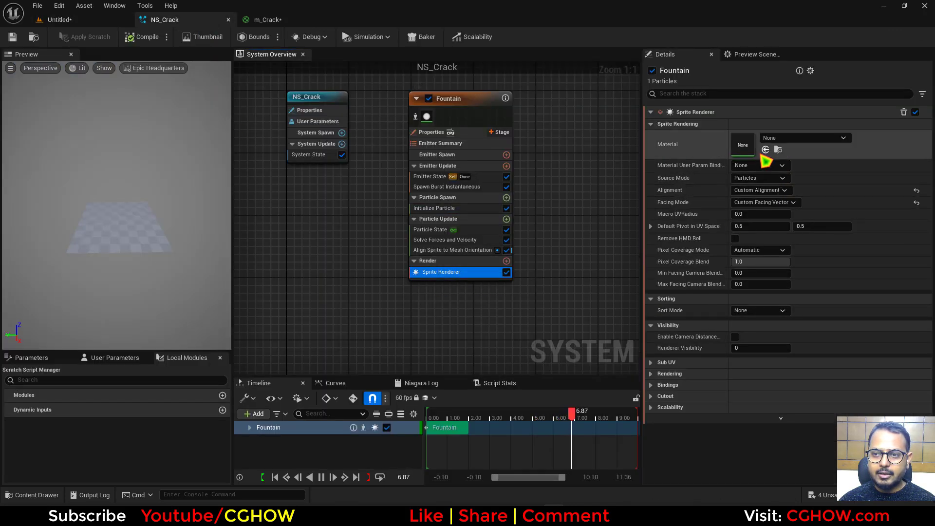
{"action": "left_click", "coordinate": [60, 20]}
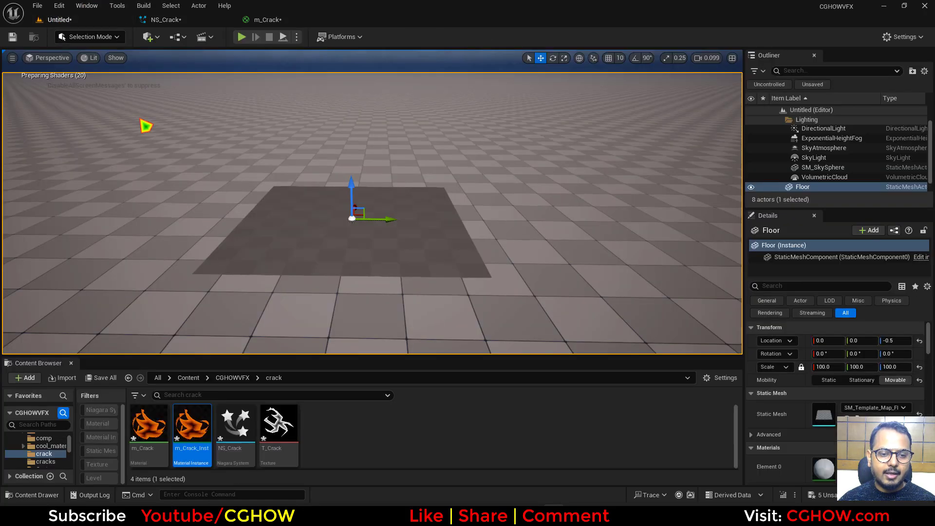
Save the modified assets, skip saving the untitled level, and inspect the crack effect up close in the level.
{"action": "left_click", "coordinate": [100, 378]}
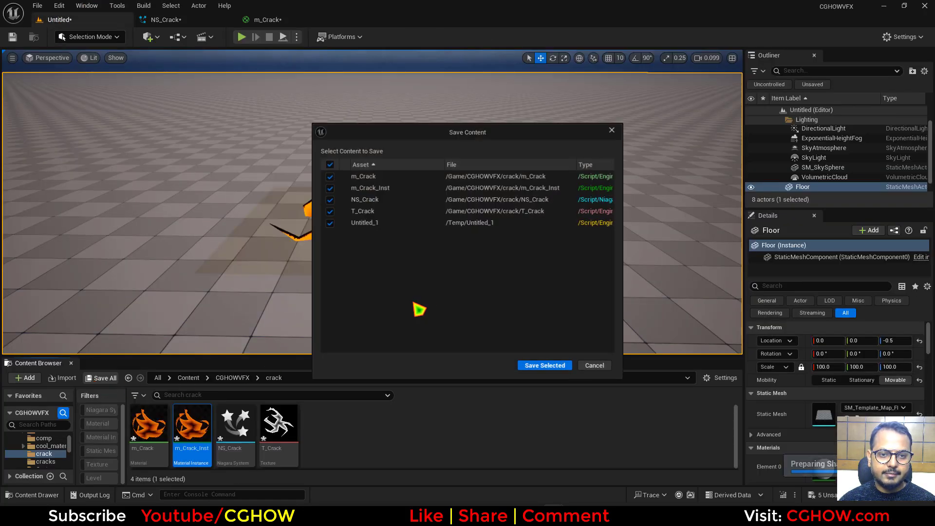
{"action": "left_click", "coordinate": [538, 365]}
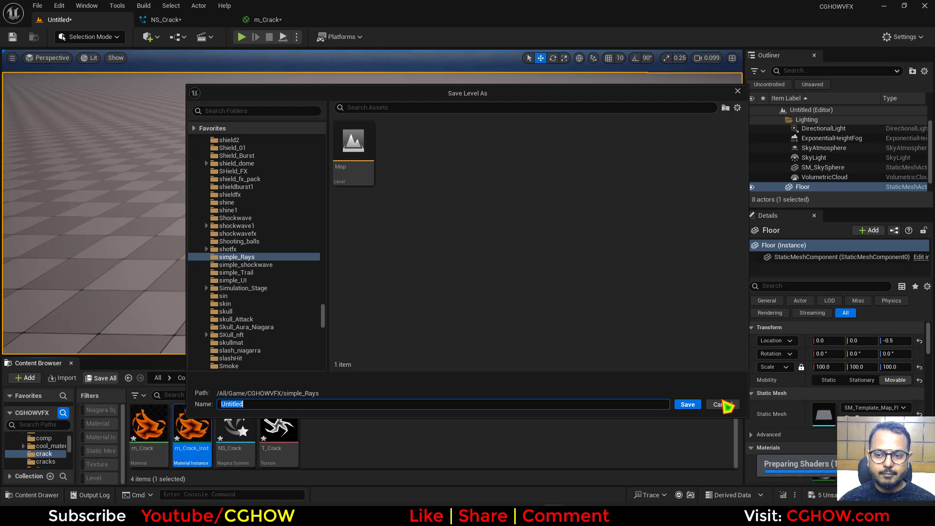
{"action": "left_click", "coordinate": [723, 401]}
{"action": "key", "text": "w"}
{"action": "right_click_drag", "start_coordinate": [457, 242], "coordinate": [433, 179]}
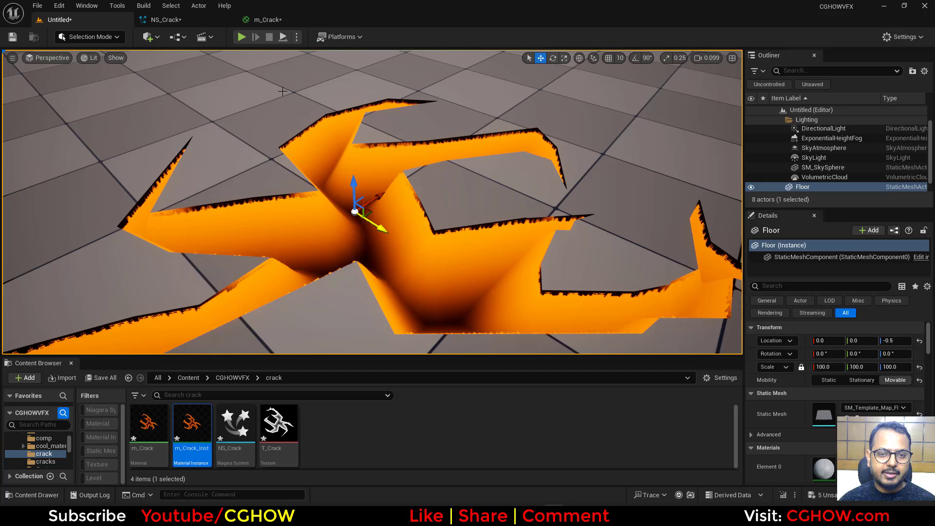
In the m_Crack material, copy the crack Texture Sample and place the copy near the Height Ratio parameter.
{"action": "left_click", "coordinate": [268, 20]}
{"action": "scroll", "coordinate": [619, 212], "scroll_direction": "up", "scroll_amount": 3}
{"action": "right_click_drag", "start_coordinate": [619, 213], "coordinate": [638, 205]}
{"action": "left_click", "coordinate": [675, 168]}
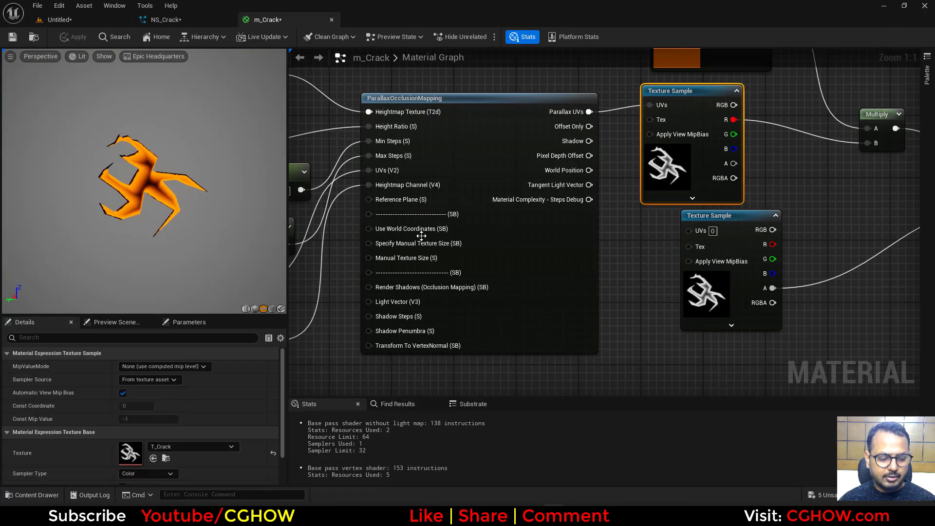
{"action": "right_click_drag", "start_coordinate": [364, 293], "coordinate": [674, 220]}
{"action": "left_click", "coordinate": [413, 222]}
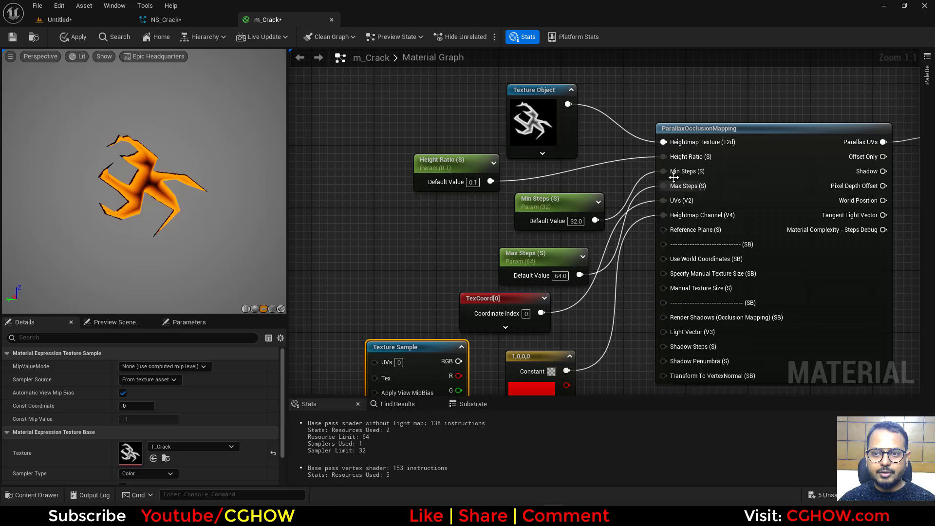
{"action": "left_click_drag", "start_coordinate": [421, 343], "coordinate": [335, 178]}
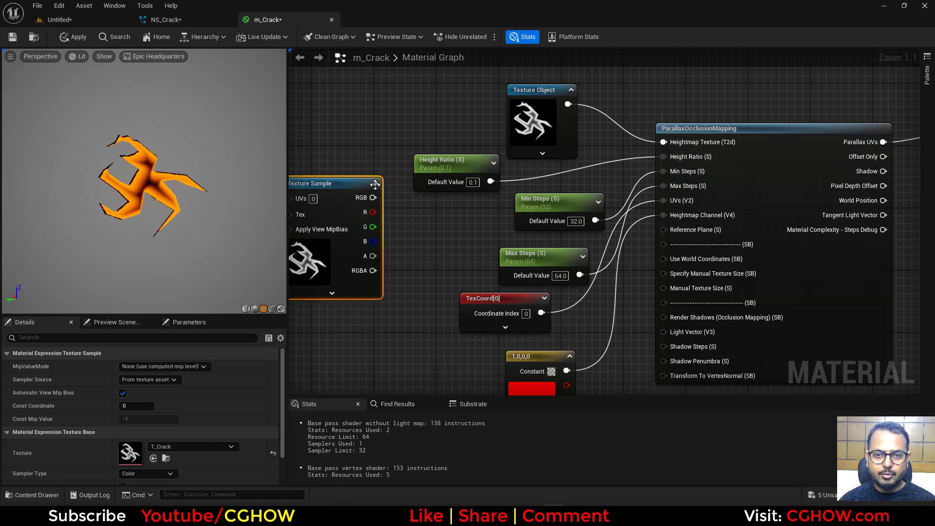
Move the Height Ratio parameter above the copied Texture Sample and add a Lerp node beside that sample.
{"action": "left_click_drag", "start_coordinate": [430, 163], "coordinate": [352, 117]}
{"action": "right_click_drag", "start_coordinate": [370, 194], "coordinate": [385, 228]}
{"action": "left_click", "coordinate": [427, 224]}
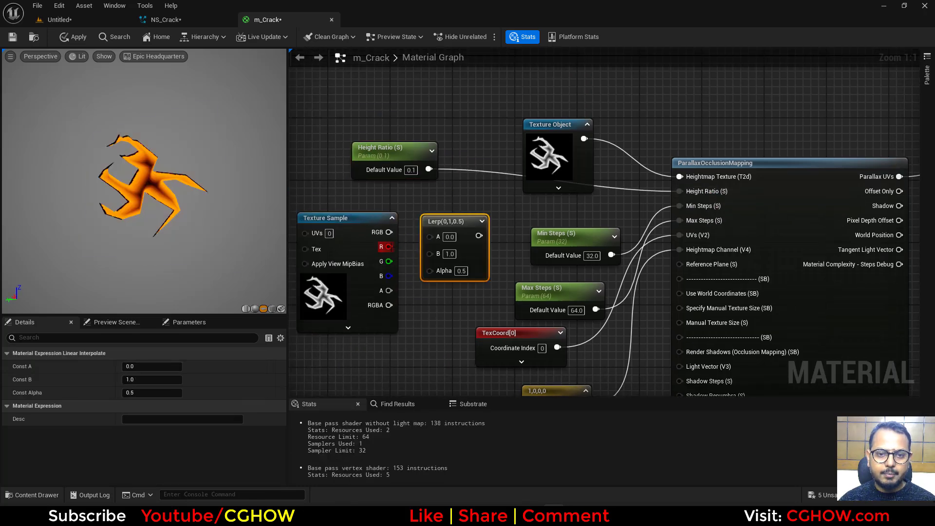
Wire the copied Texture Sample's R output to the Lerp's Alpha, Height Ratio to A, and the Lerp output to ParallaxOcclusionMapping's Height Ratio input.
{"action": "left_click_drag", "start_coordinate": [389, 247], "coordinate": [429, 269]}
{"action": "left_click_drag", "start_coordinate": [467, 235], "coordinate": [679, 191]}
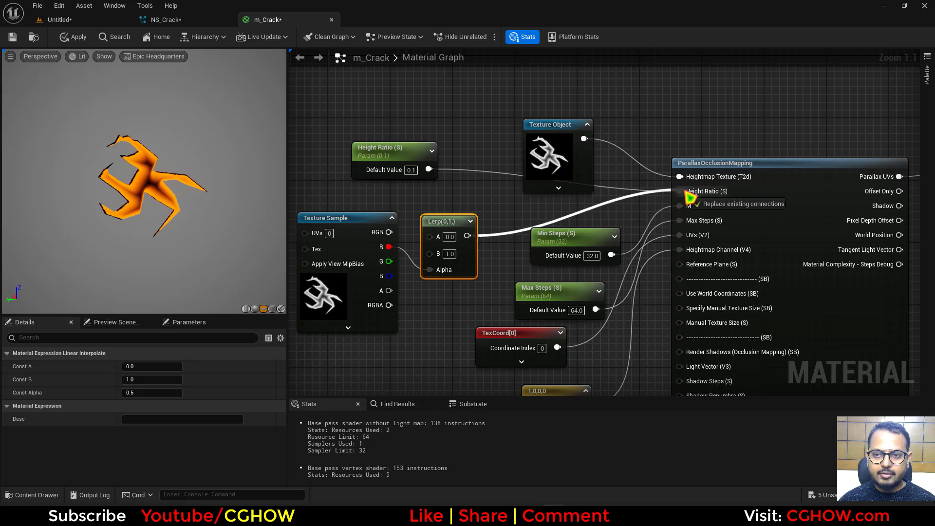
{"action": "left_click_drag", "start_coordinate": [341, 217], "coordinate": [334, 280]}
{"action": "left_click_drag", "start_coordinate": [385, 171], "coordinate": [429, 236]}
Rename the Height Ratio (S) parameter to Height Ratio 1 and move its node higher to make room below it.
{"action": "left_click", "coordinate": [156, 366]}
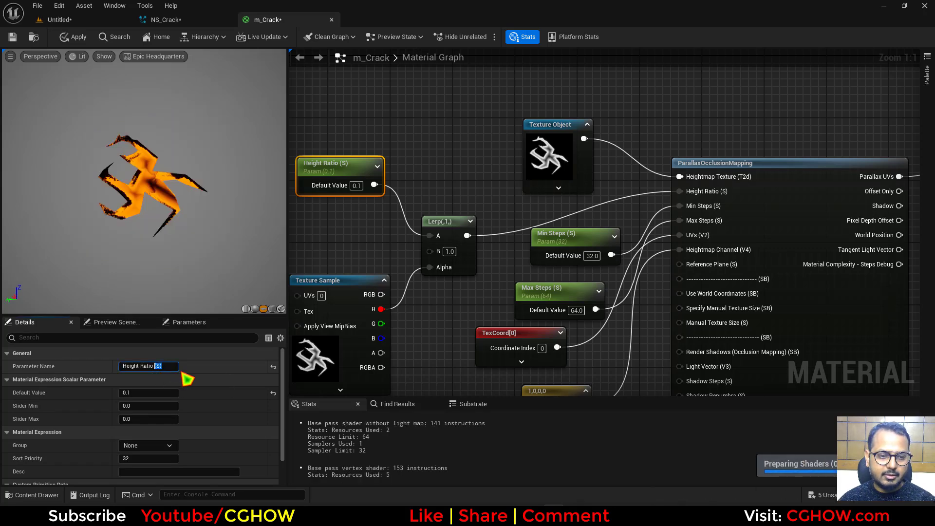
{"action": "type", "text": "1"}
{"action": "key", "text": "Return"}
{"action": "left_click_drag", "start_coordinate": [333, 168], "coordinate": [333, 121]}
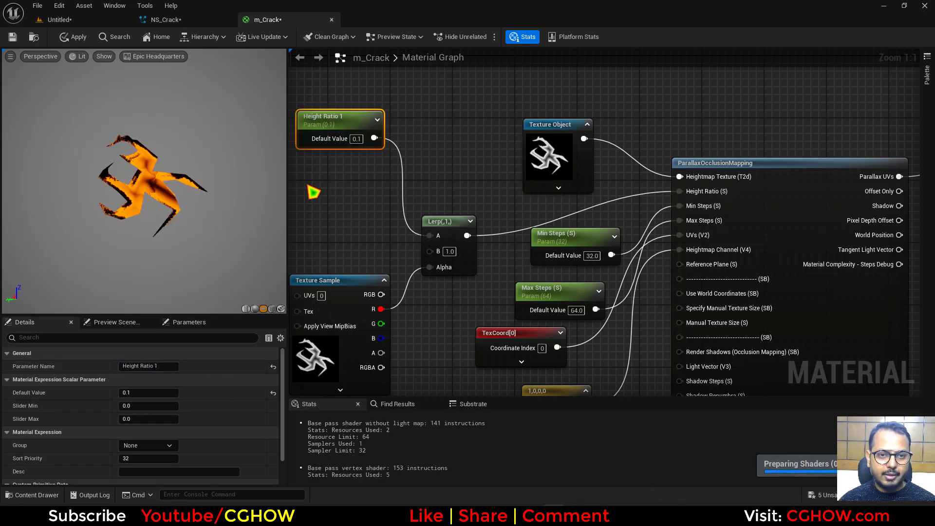
Duplicate the parameter as Height Ratio 2, connect it to the Lerp's B input, and save the m_Crack material.
{"action": "key", "text": "ctrl+d"}
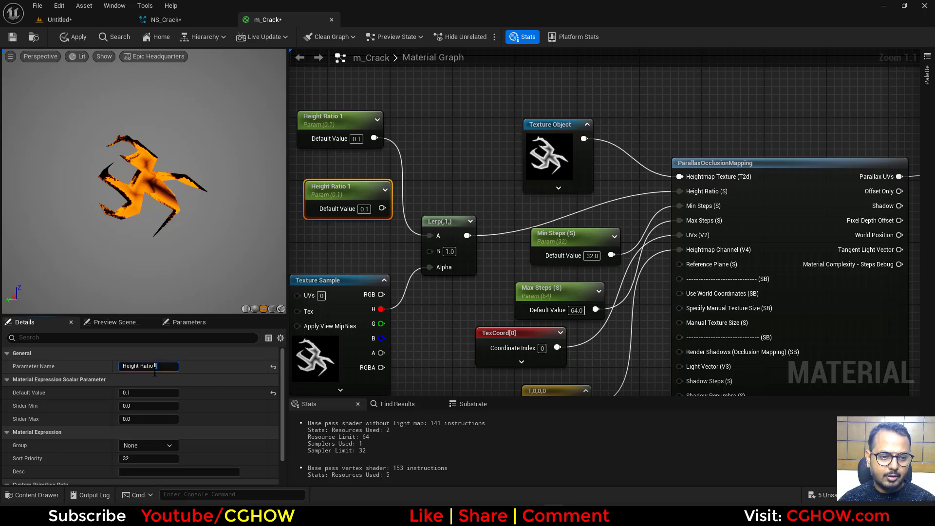
{"action": "left_click_drag", "start_coordinate": [382, 208], "coordinate": [429, 252]}
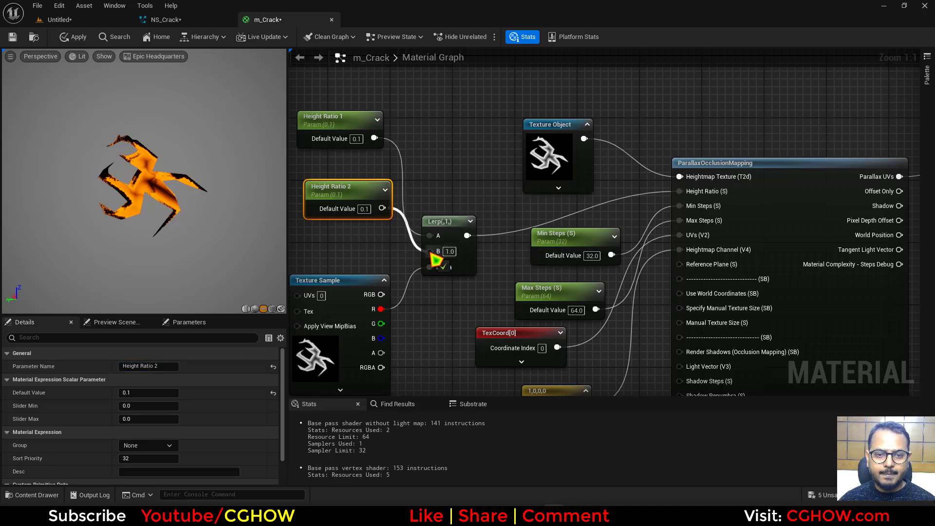
{"action": "right_click_drag", "start_coordinate": [331, 346], "coordinate": [392, 260]}
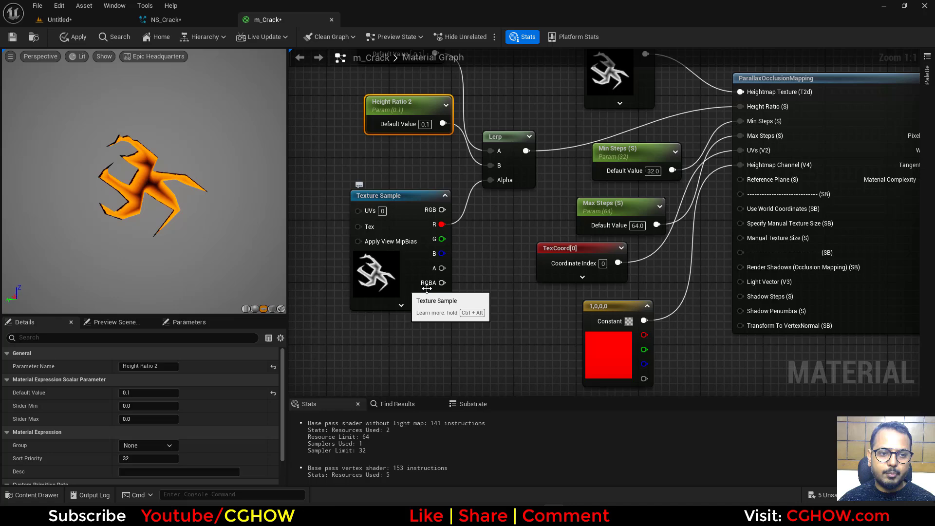
{"action": "right_click_drag", "start_coordinate": [420, 294], "coordinate": [2, 359]}
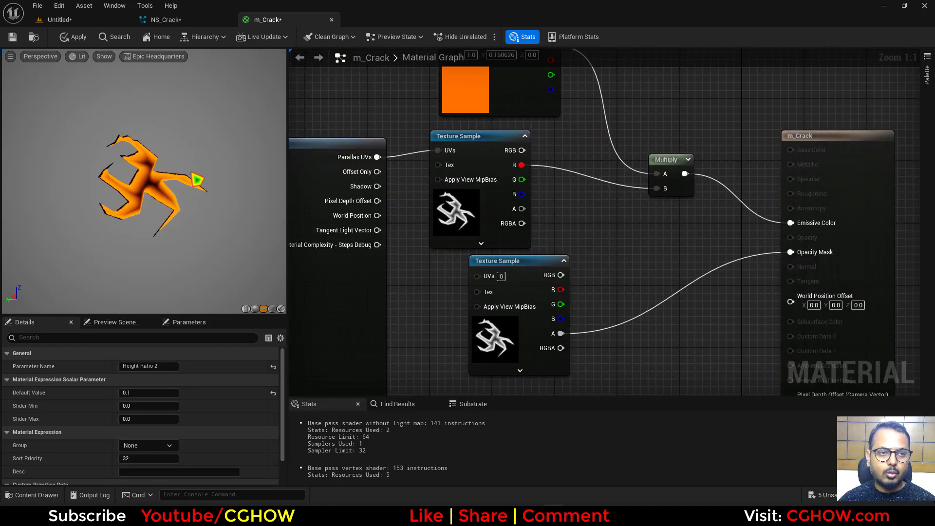
{"action": "left_click", "coordinate": [14, 38]}
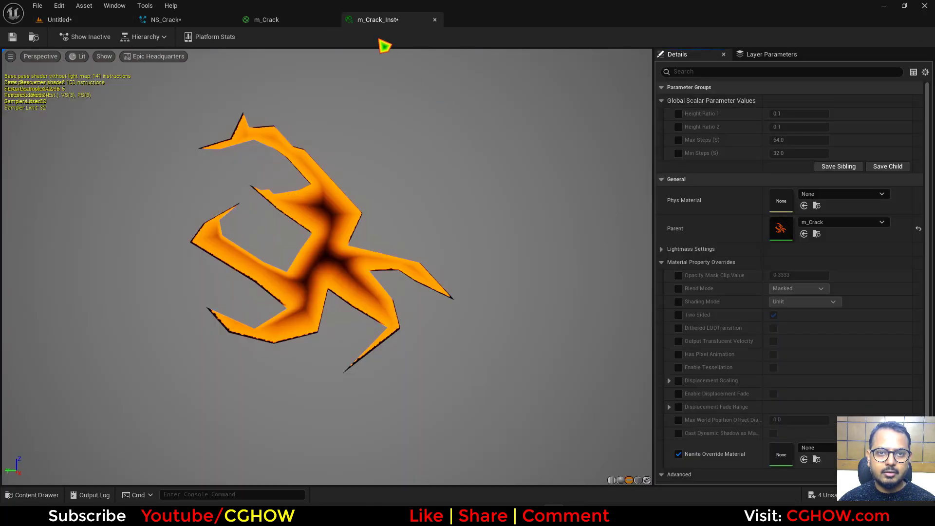
Float the m_Crack_Inst editor as a separate window over the Untitled level and widen its parameter details area.
{"action": "left_click_drag", "start_coordinate": [389, 22], "coordinate": [580, 259]}
{"action": "left_click", "coordinate": [97, 20]}
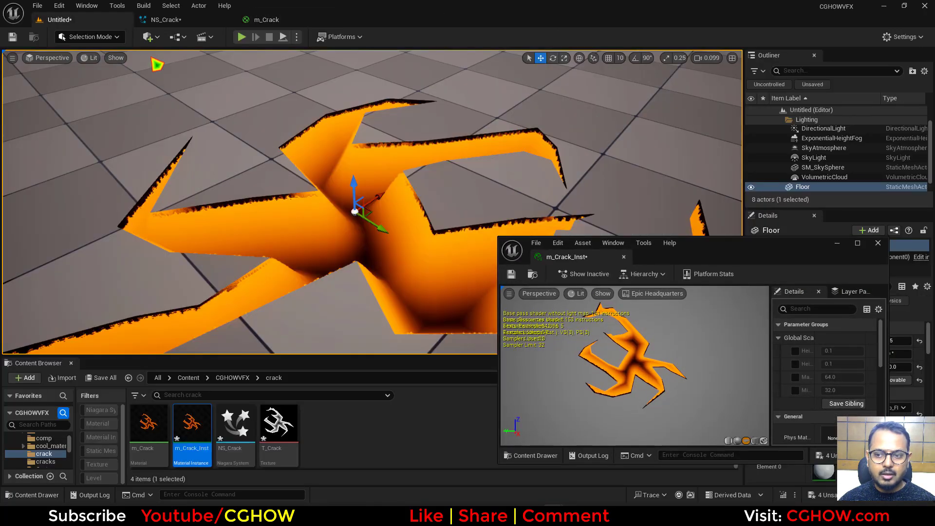
{"action": "left_click_drag", "start_coordinate": [770, 338], "coordinate": [661, 338]}
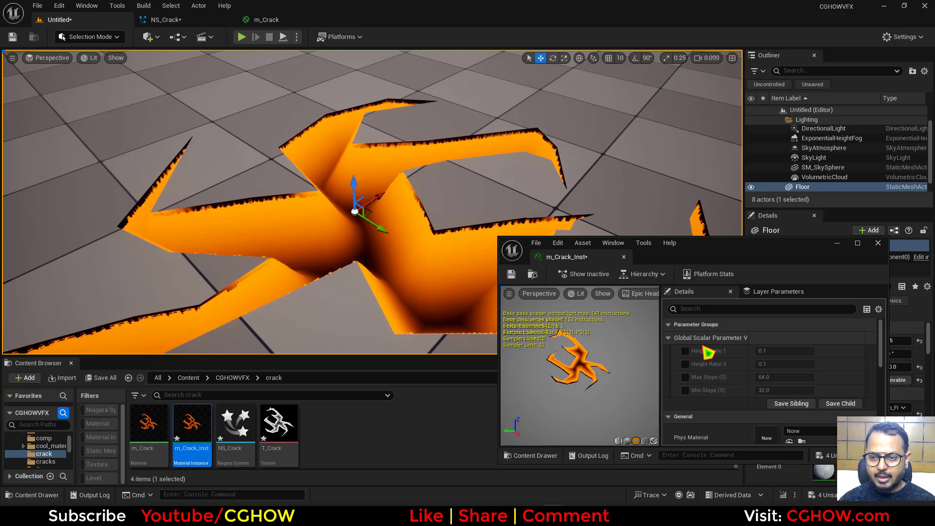
Enable the overrides for Height Ratio 1, Height Ratio 2, Max Steps and Min Steps in m_Crack_Inst.
{"action": "left_click", "coordinate": [685, 351]}
{"action": "left_click", "coordinate": [686, 364]}
{"action": "left_click", "coordinate": [685, 377]}
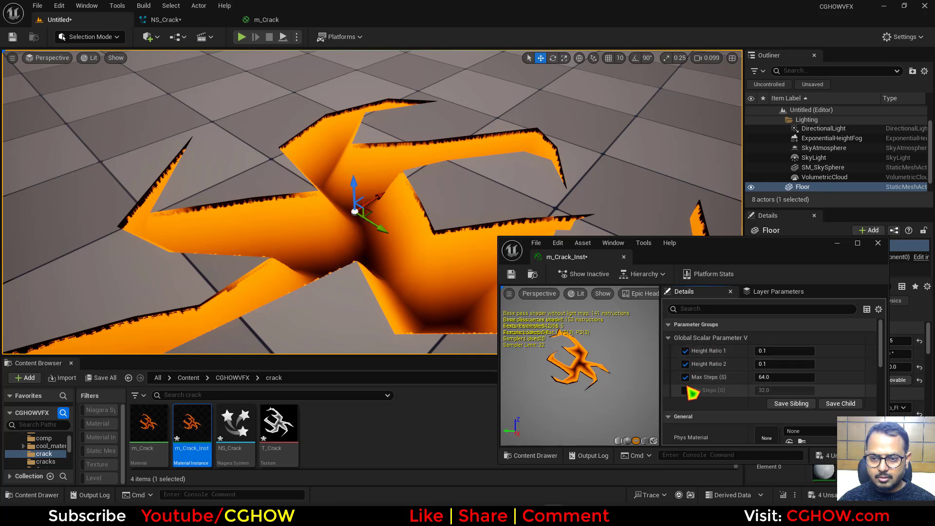
{"action": "left_click", "coordinate": [685, 390]}
Set Height Ratio 1 to 0.092 and Height Ratio 2 to -0.004, checking the crack's depth from several angles in the level.
{"action": "mouse_move", "coordinate": [780, 352]}
{"action": "left_mouse_down"}
{"action": "mouse_move", "coordinate": [794, 353]}
{"action": "mouse_move", "coordinate": [777, 368]}
{"action": "mouse_move", "coordinate": [765, 364]}
{"action": "mouse_move", "coordinate": [790, 351]}
{"action": "left_mouse_up"}
{"action": "right_click_drag", "start_coordinate": [341, 205], "coordinate": [491, 206]}
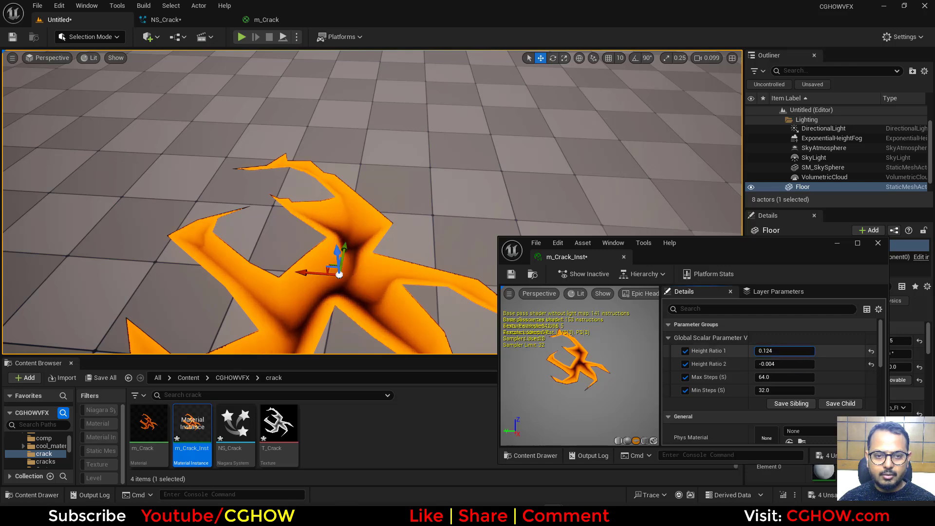
{"action": "right_click_drag", "start_coordinate": [341, 248], "coordinate": [339, 239]}
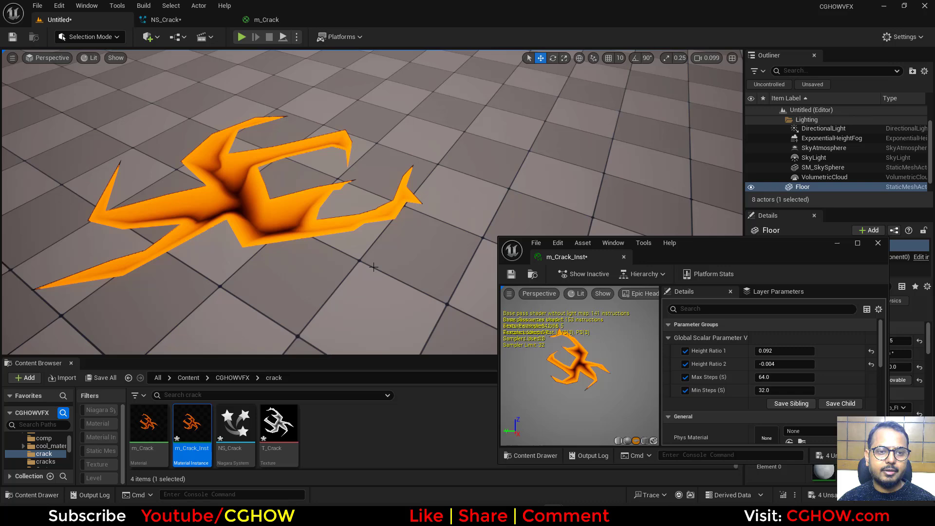
{"action": "right_click_drag", "start_coordinate": [373, 267], "coordinate": [343, 251]}
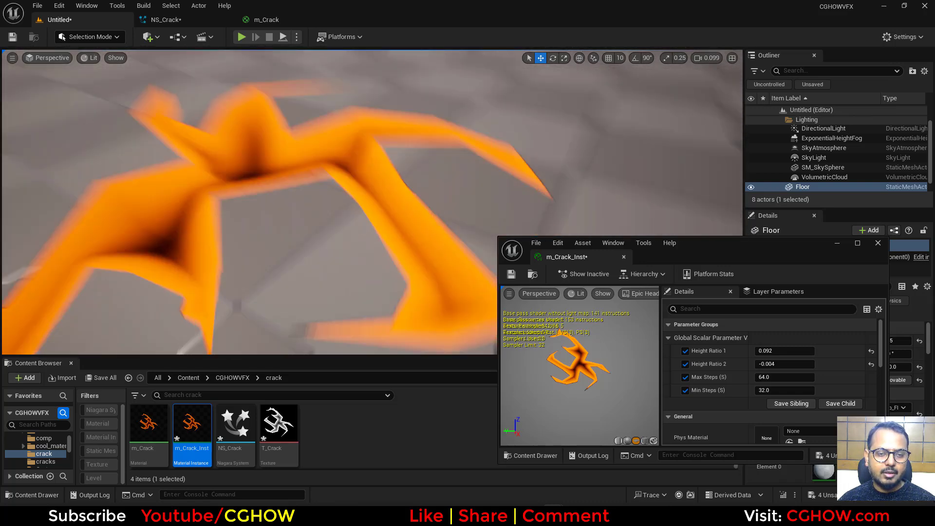